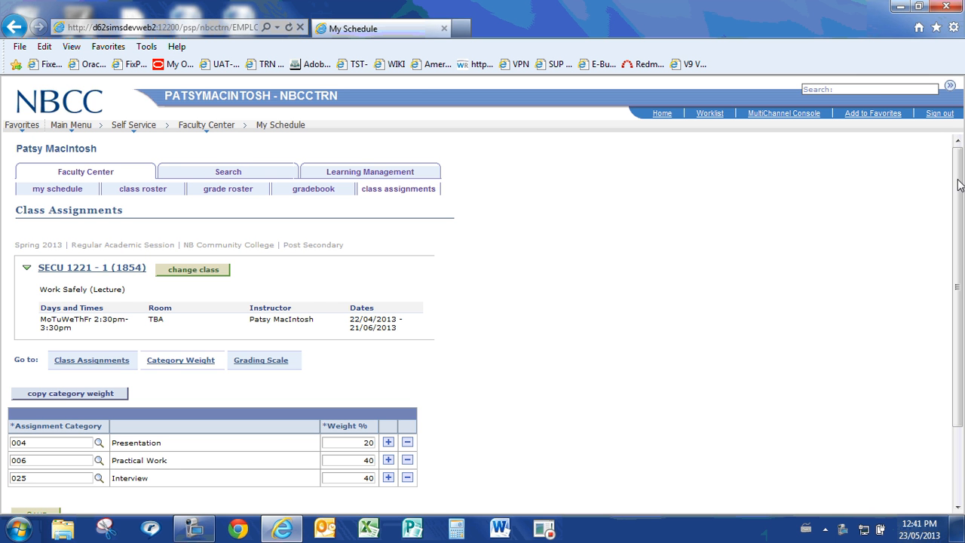
Browse the available assignment categories in the lookup for the Presentation row, then close it without choosing one
left_click_drag(957, 185, 962, 230)
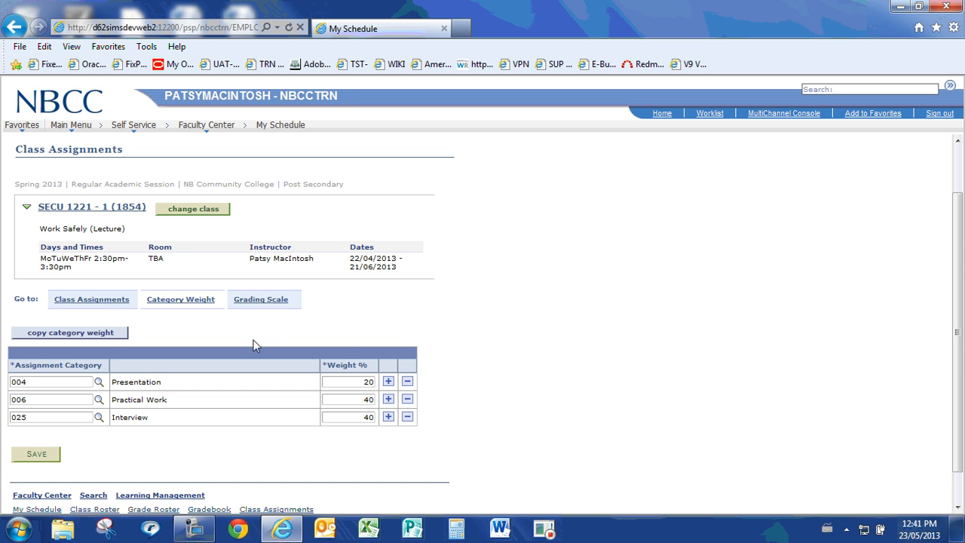
left_click(98, 383)
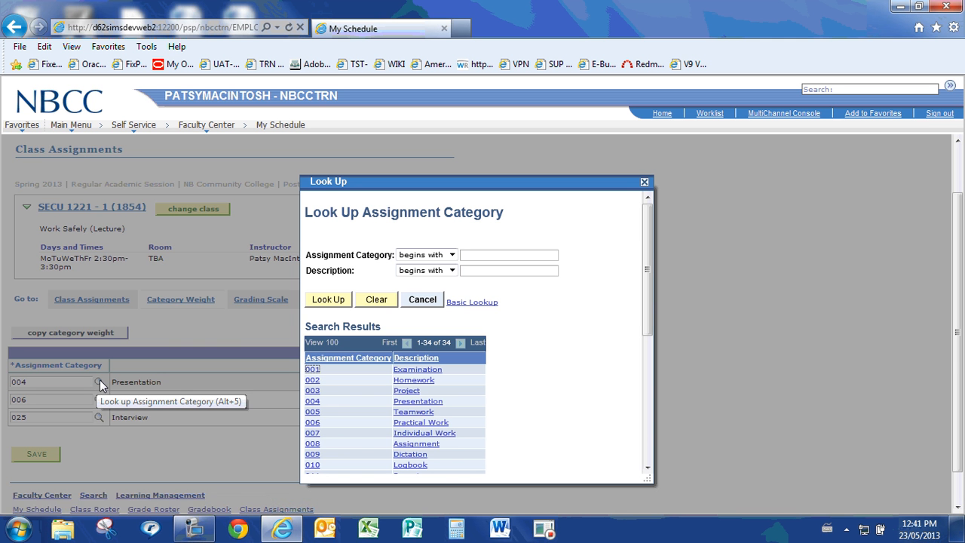
left_click_drag(649, 234, 647, 356)
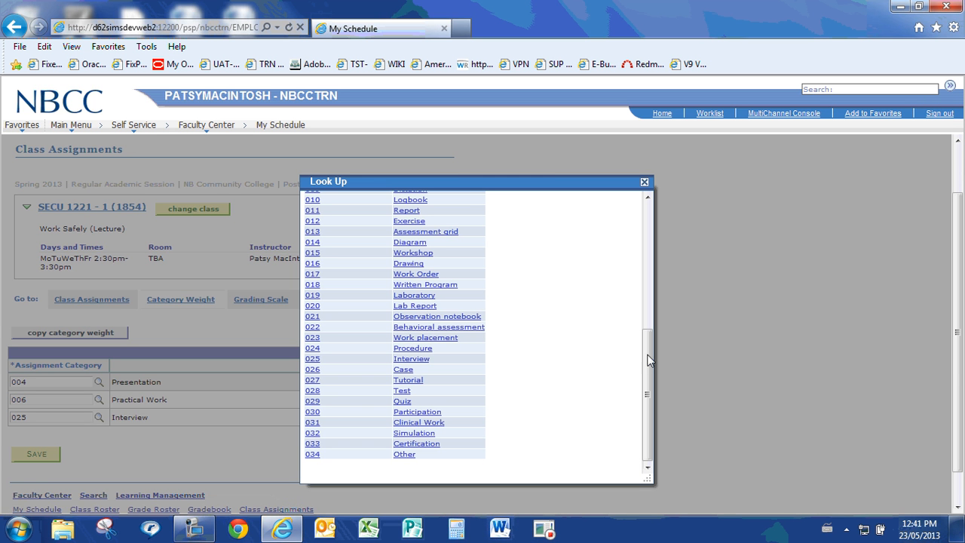
left_click_drag(648, 361, 647, 268)
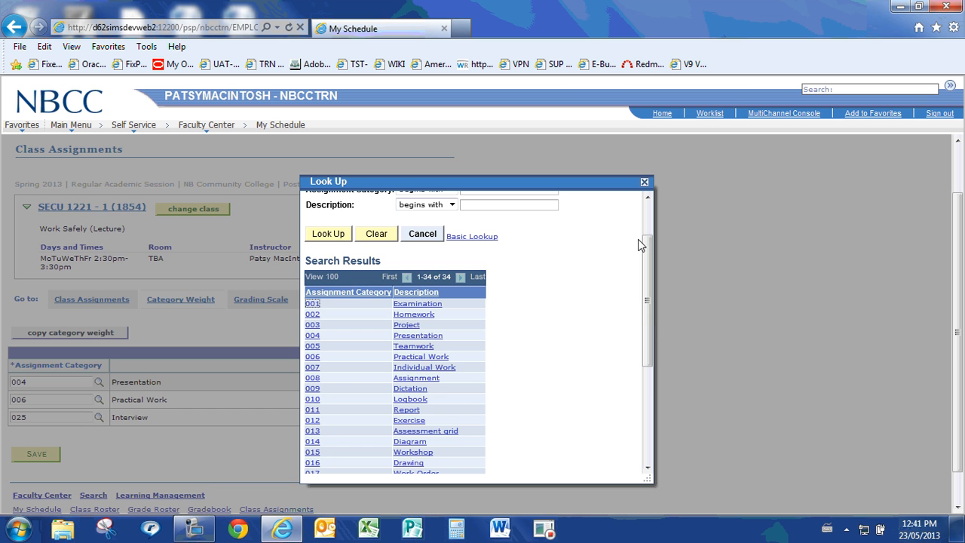
left_click(645, 183)
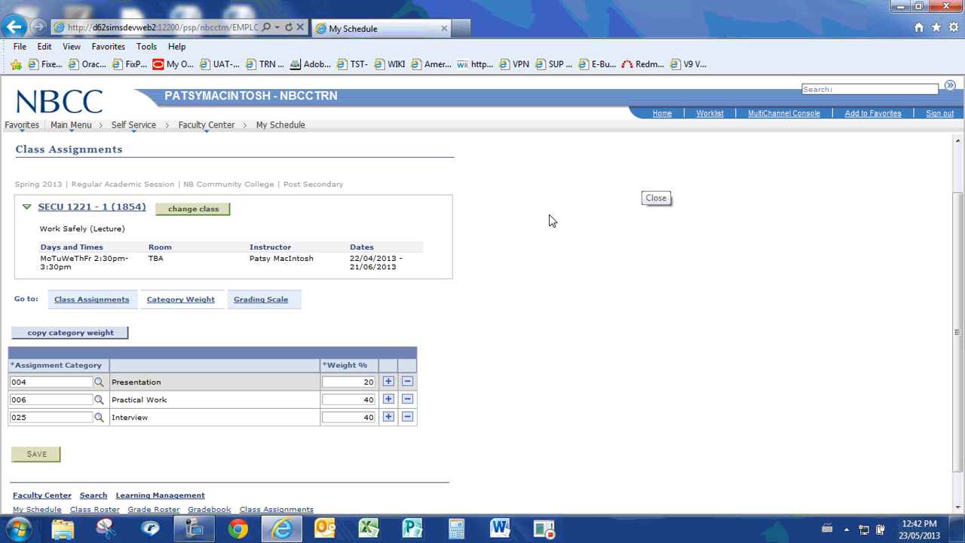
Open the class assignments for SECU 1221 and display all of them on one page
left_click(95, 301)
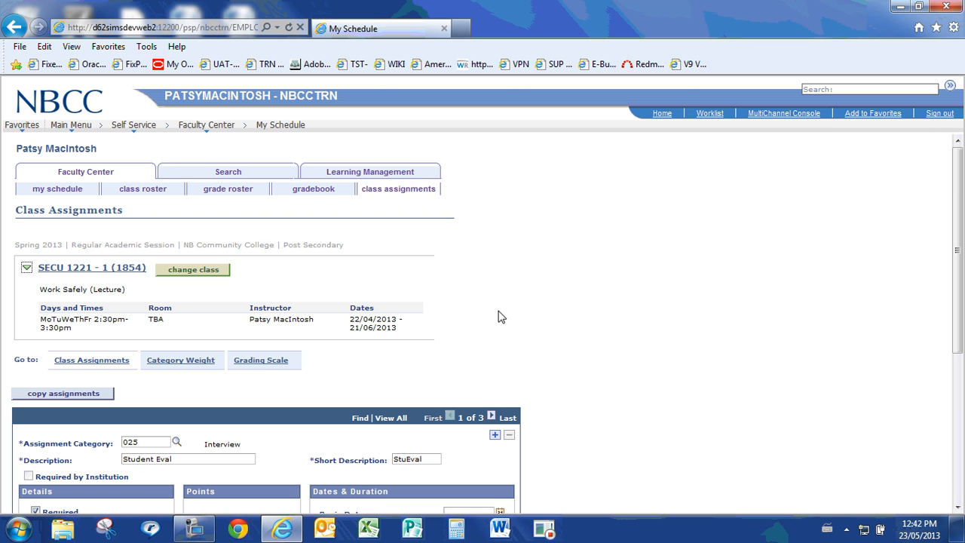
left_click_drag(959, 173, 963, 238)
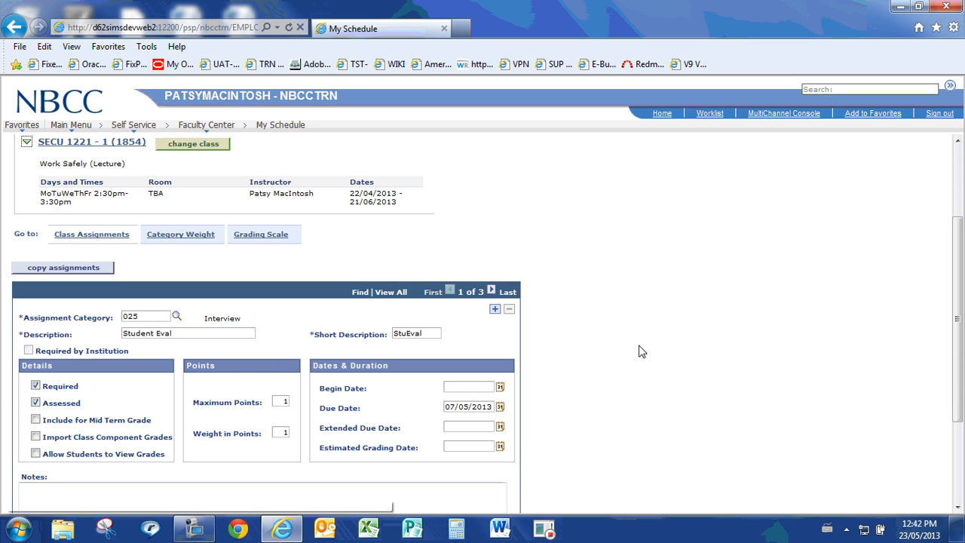
left_click(391, 292)
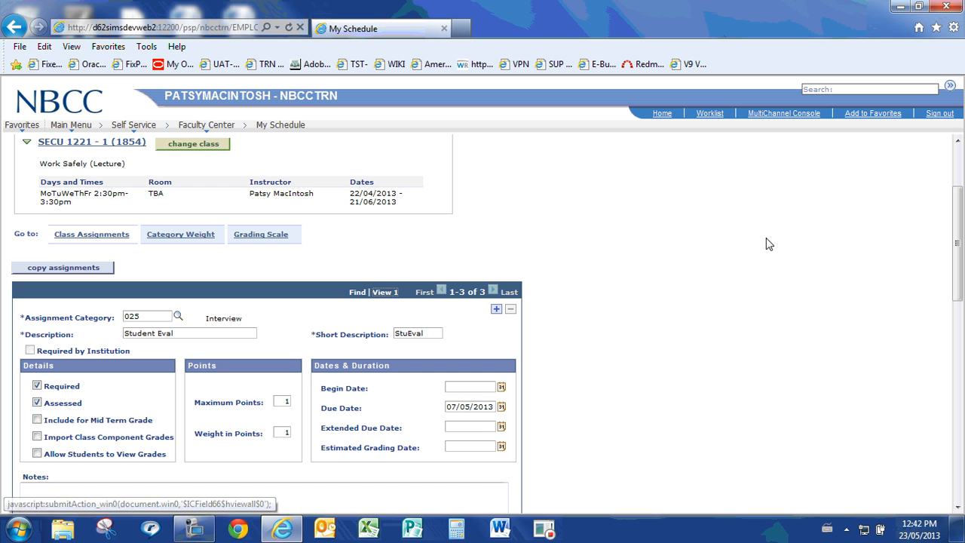
left_click_drag(960, 214, 961, 302)
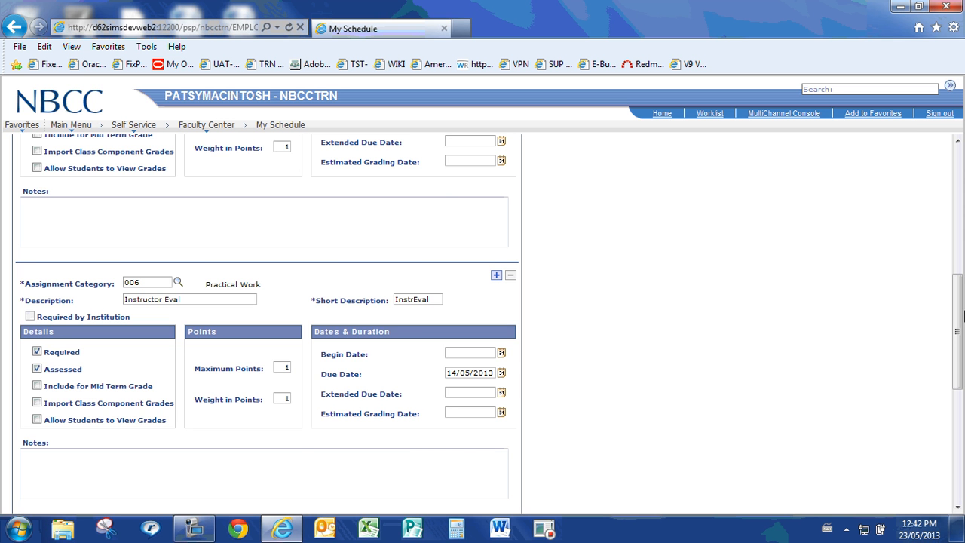
Set both the maximum points and the weight in points of the Student Eval assignment to 100, acknowledging the gradebook warnings
left_click_drag(957, 315, 957, 287)
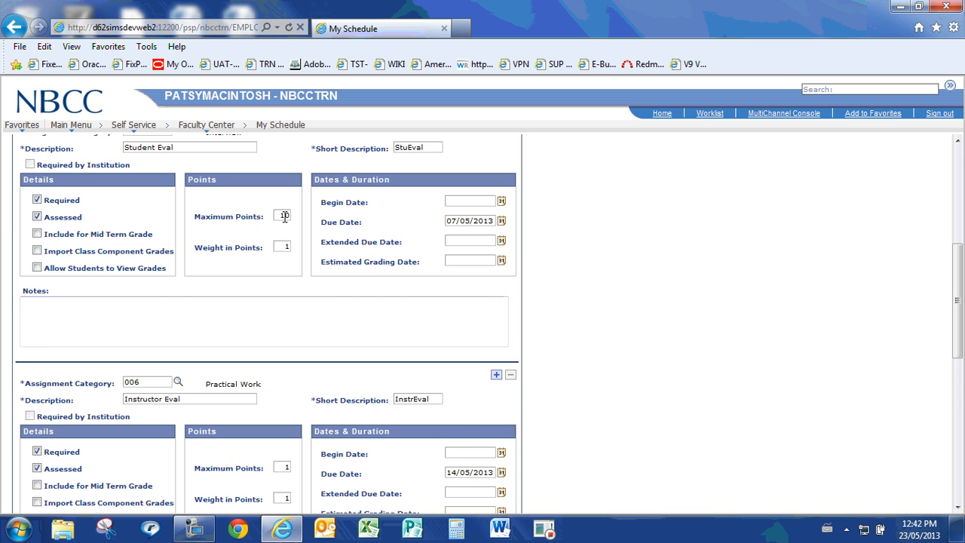
type("0")
key("Tab")
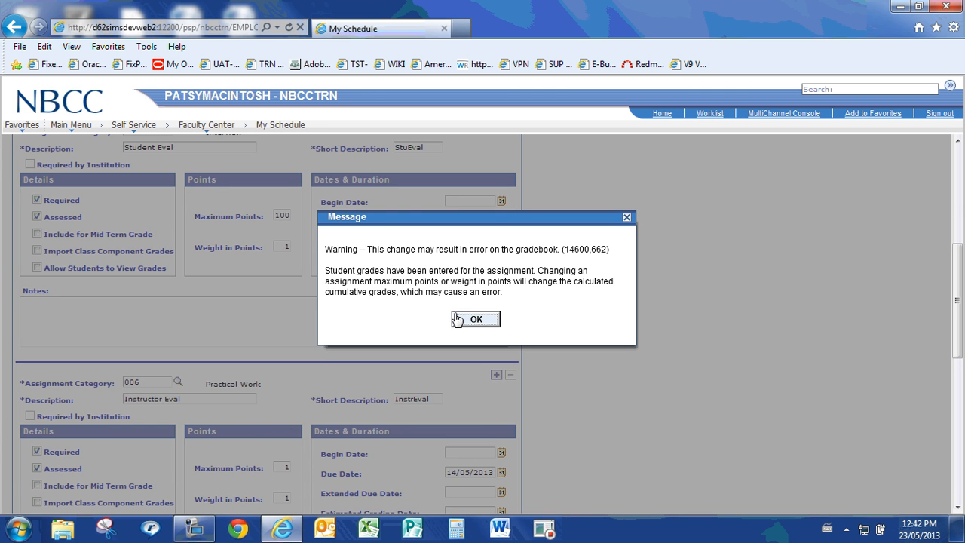
left_click(475, 319)
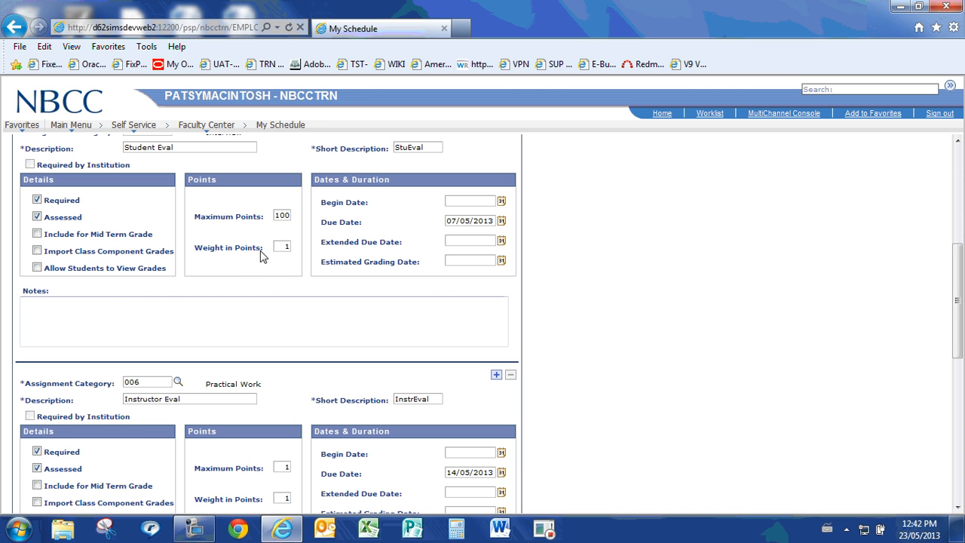
type("00")
key("Tab")
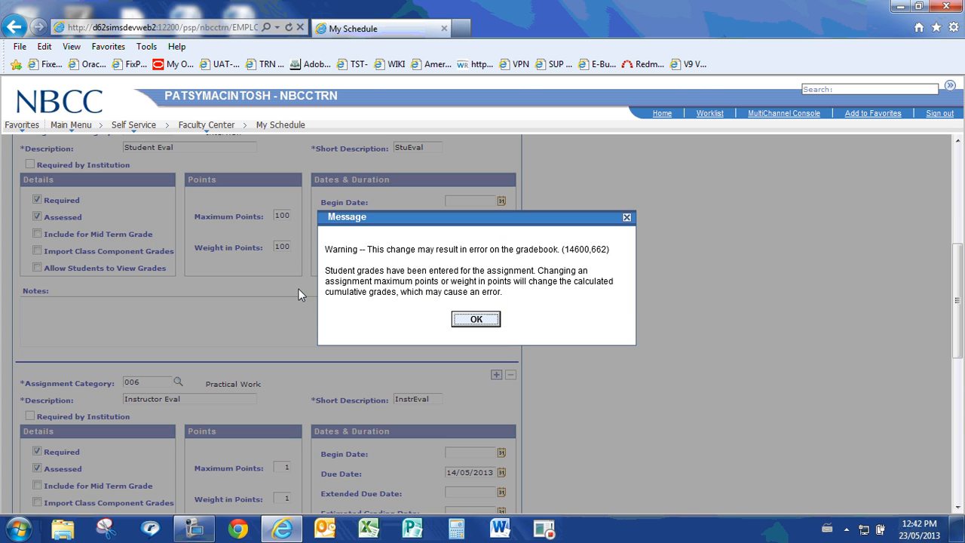
left_click(474, 320)
Set both the maximum points and the weight in points of the Instructor Eval assignment to 100
left_click_drag(961, 287, 949, 318)
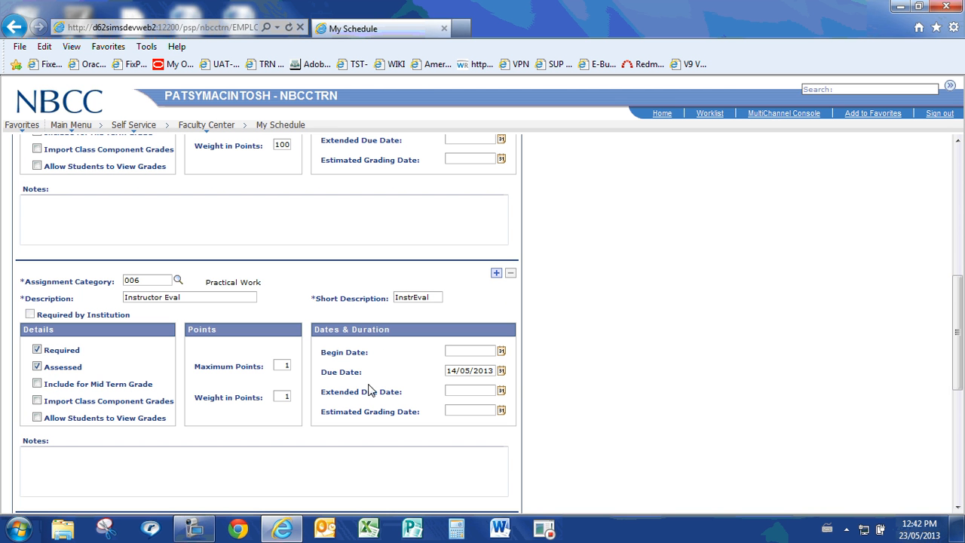
double_click(285, 363)
type("100")
key("Tab")
left_click(472, 319)
type("100")
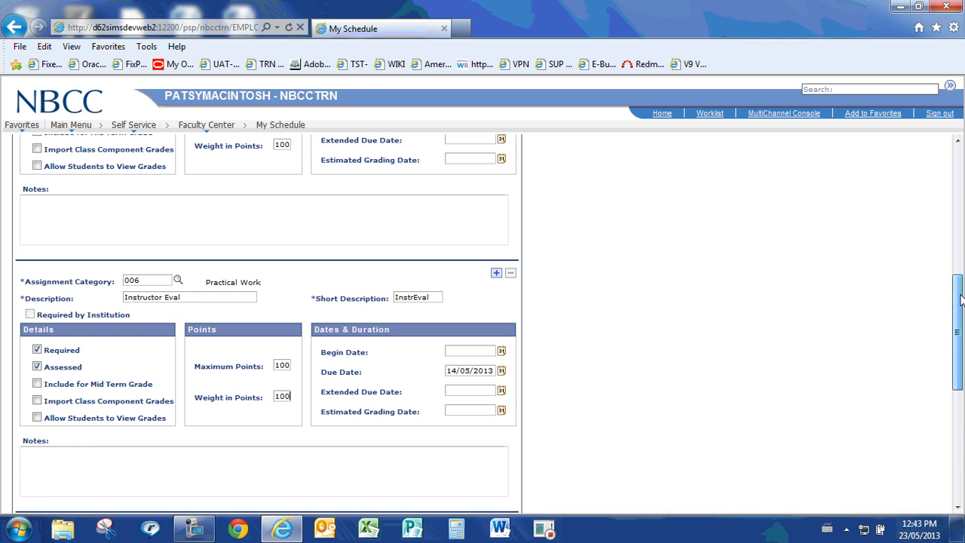
Set both the maximum points and the weight in points of the Employer Eval assignment to 100
left_click_drag(960, 300, 961, 369)
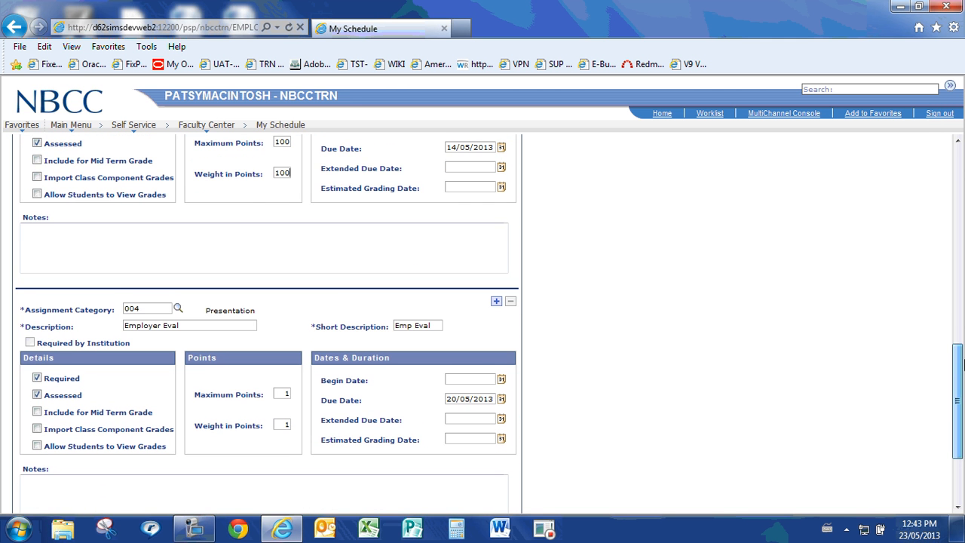
left_click(284, 395)
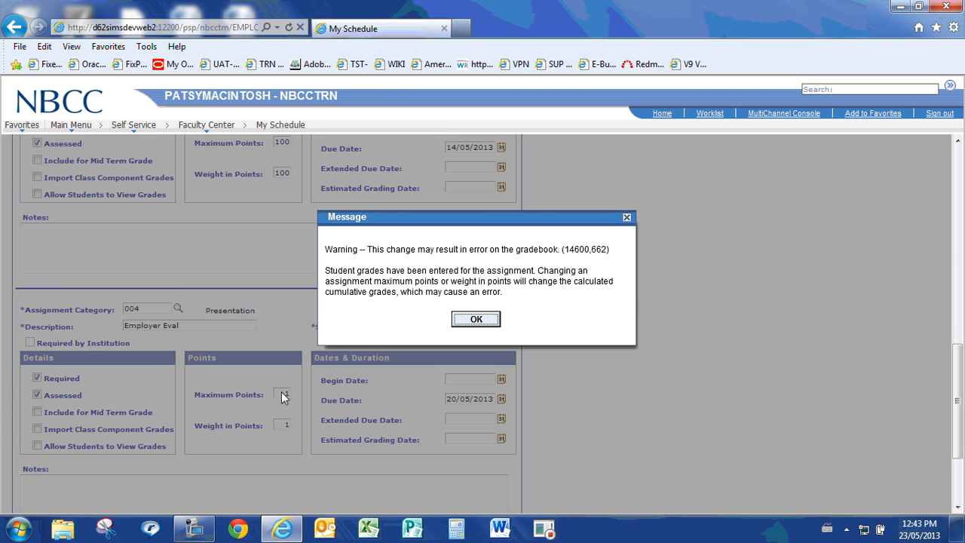
left_click(479, 319)
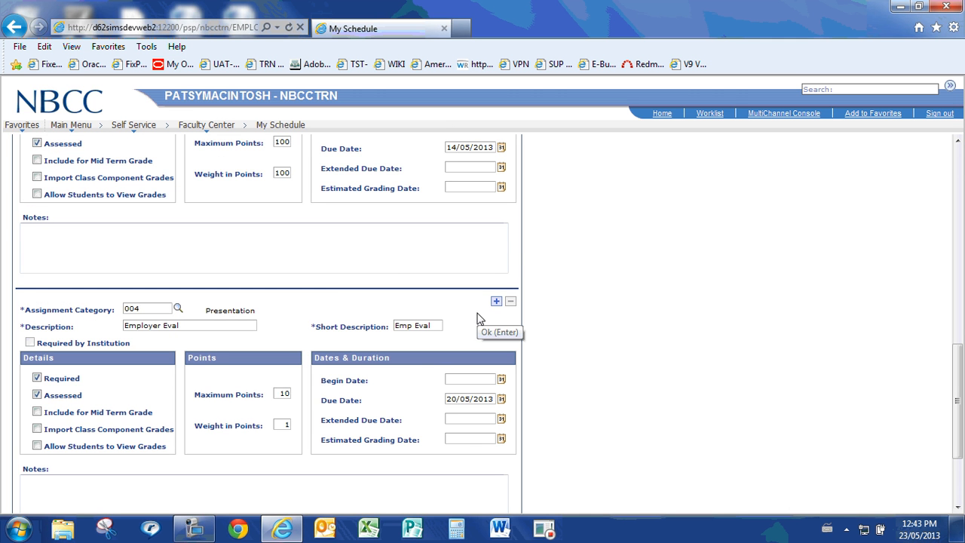
left_click(284, 425)
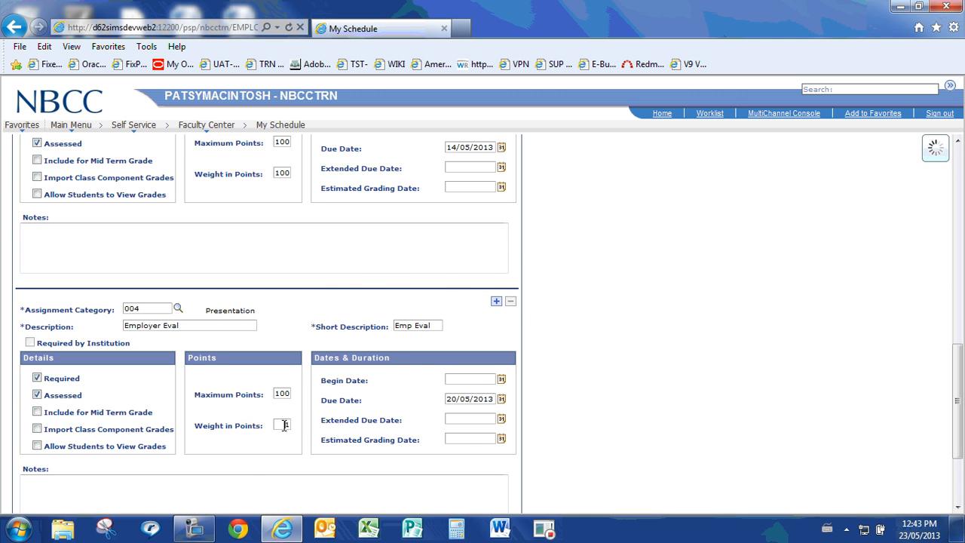
left_click(463, 320)
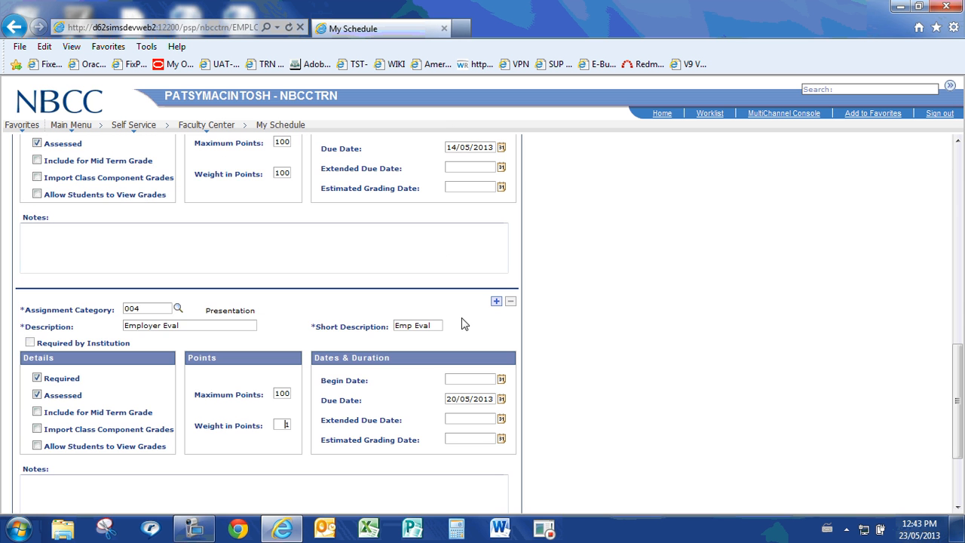
type("00")
Save the class assignment changes and acknowledge the gradebook warning
left_click_drag(959, 379, 962, 435)
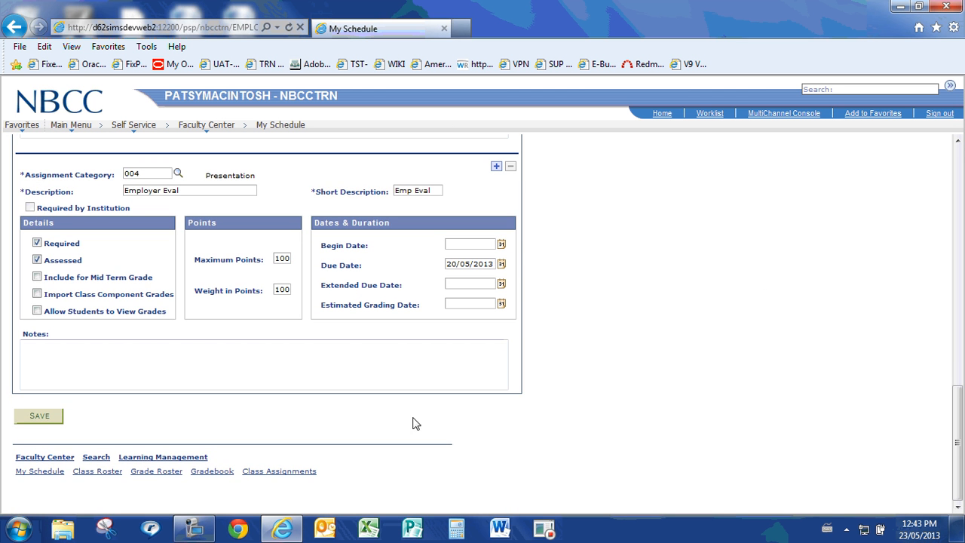
left_click(41, 415)
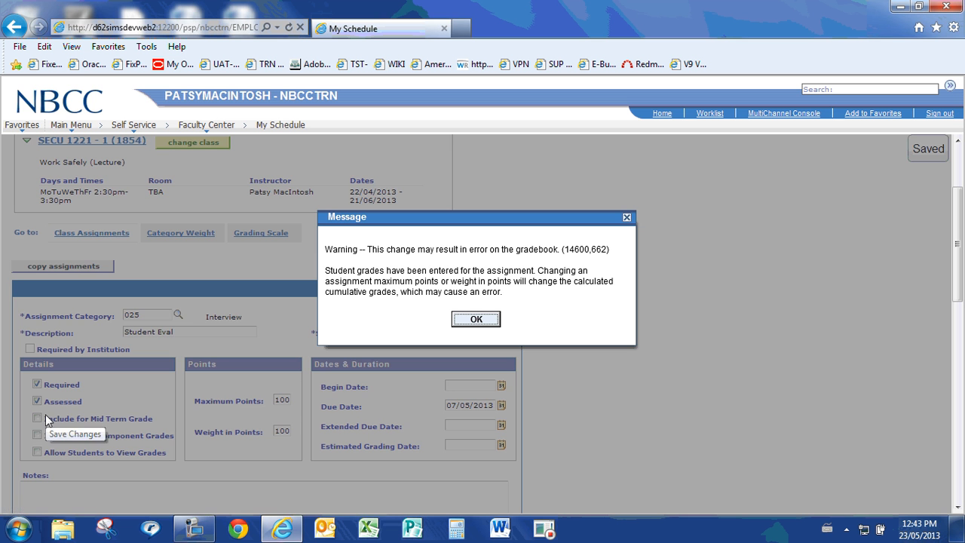
left_click(476, 320)
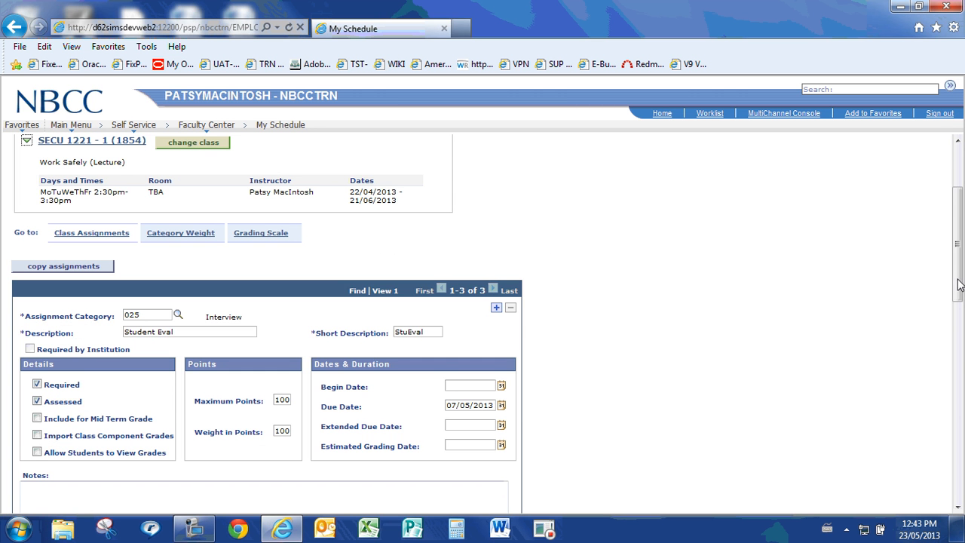
Open the class gradebook and set the first student's StuEval mark to 100
left_click_drag(958, 279, 960, 238)
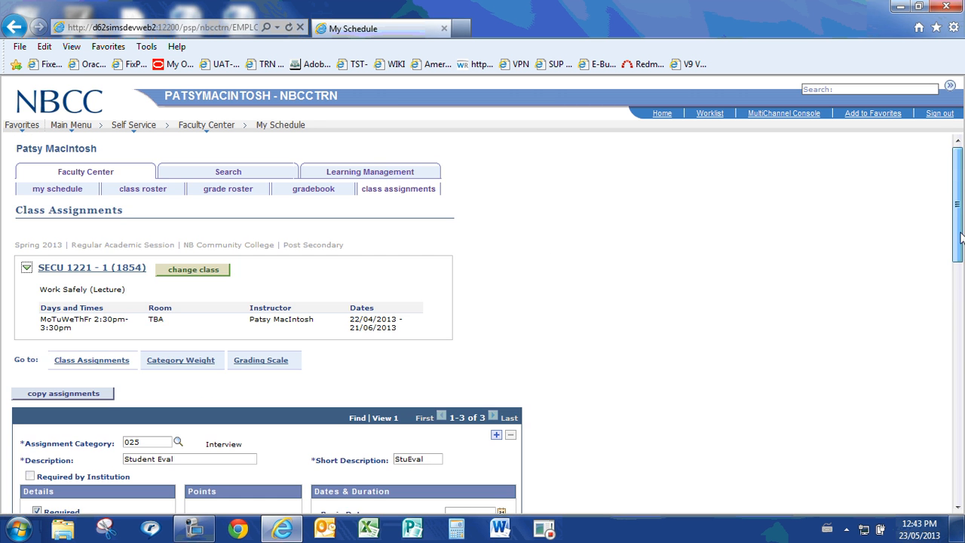
left_click(320, 194)
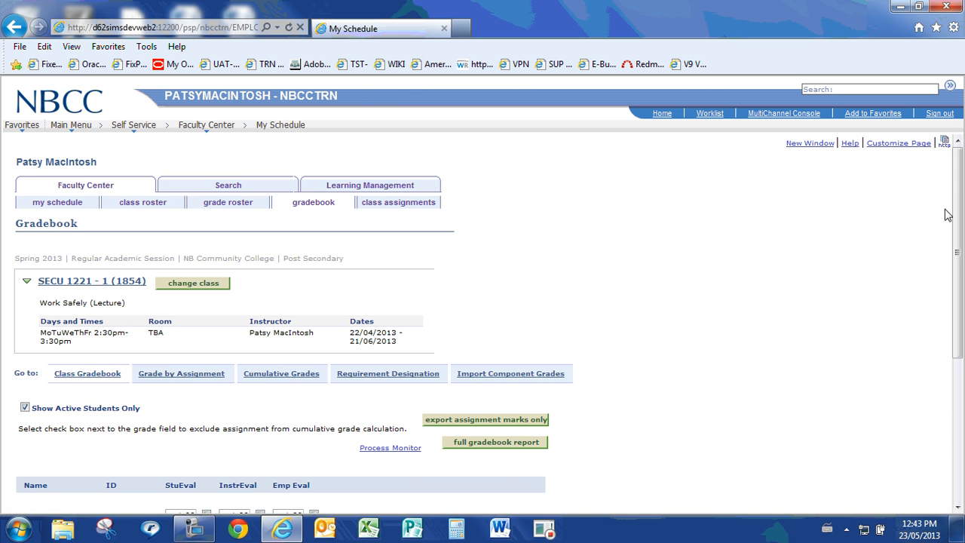
left_click_drag(957, 214, 960, 300)
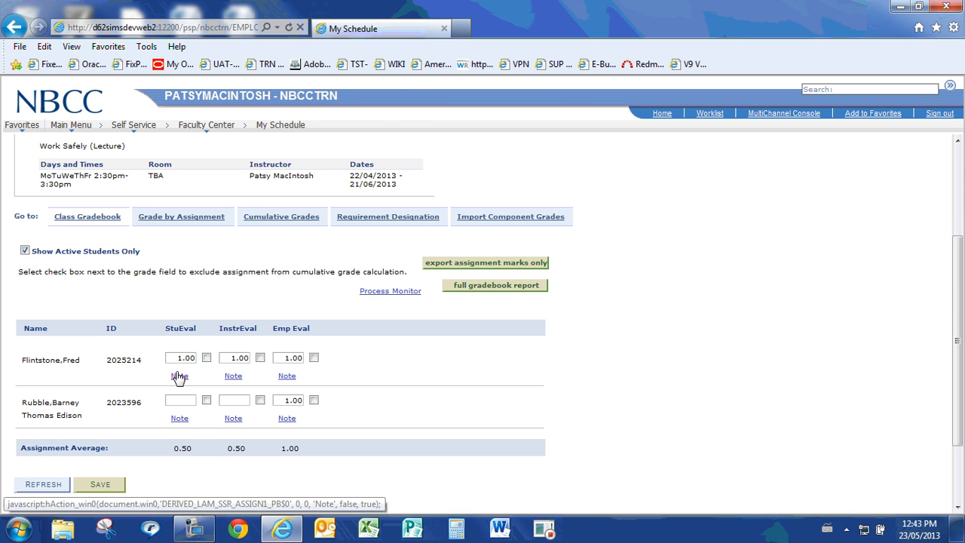
left_click_drag(174, 357, 213, 367)
type("100")
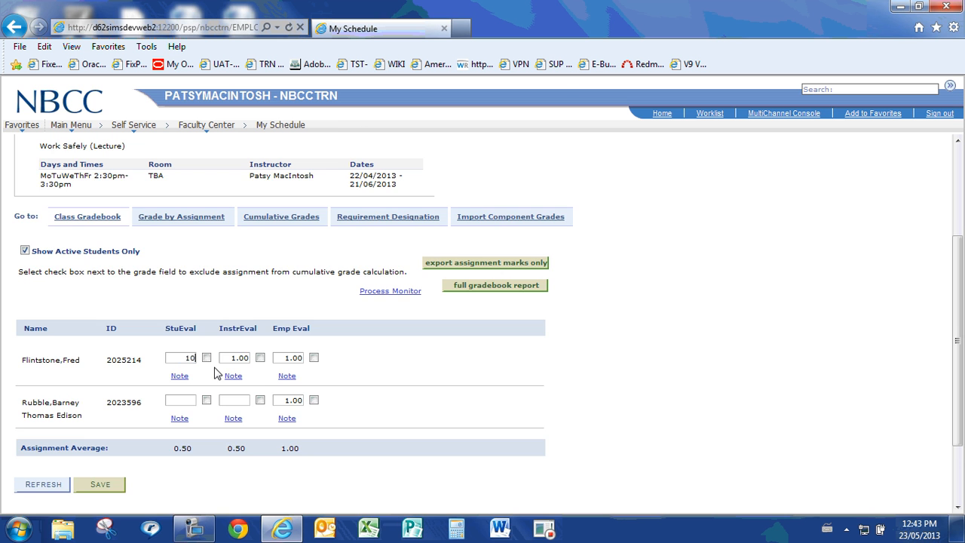
Set the first student's InstrEval and Emp Eval marks to 100 and commit them
scroll(217, 375, "down", 1)
left_click(228, 333)
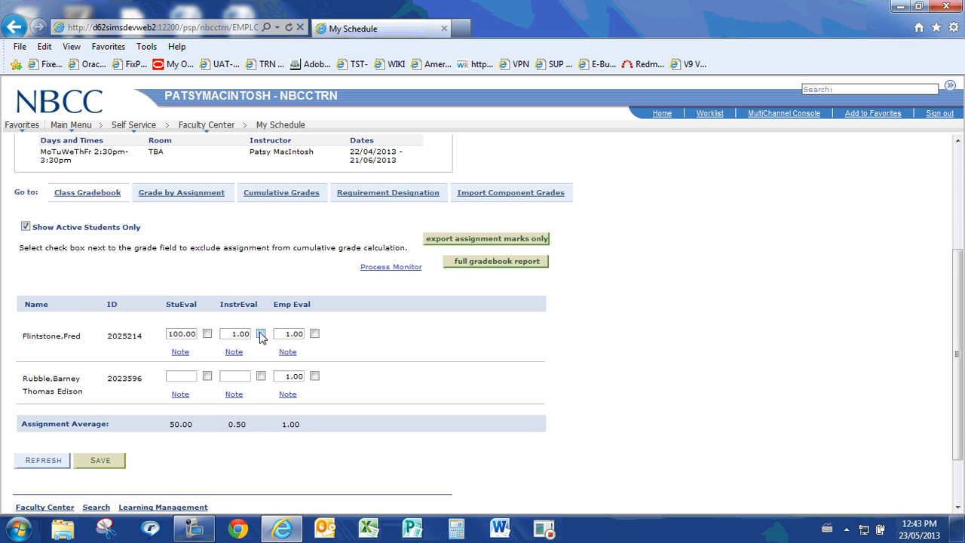
key("BackSpace")
key("BackSpace")
type("00")
left_click(300, 334)
double_click(297, 334)
type("10")
key("Return")
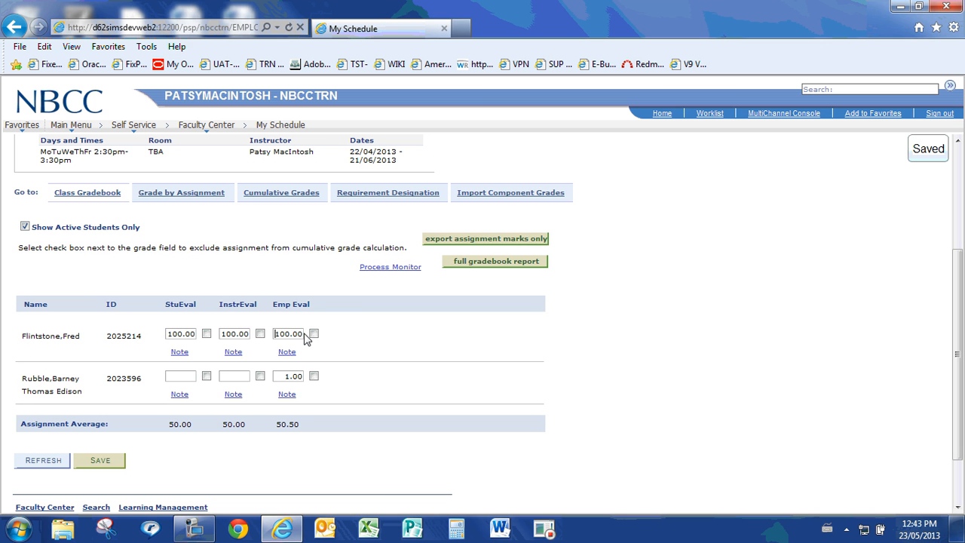
Set the second student's Emp Eval mark to 100 and save the gradebook
double_click(283, 375)
type("100")
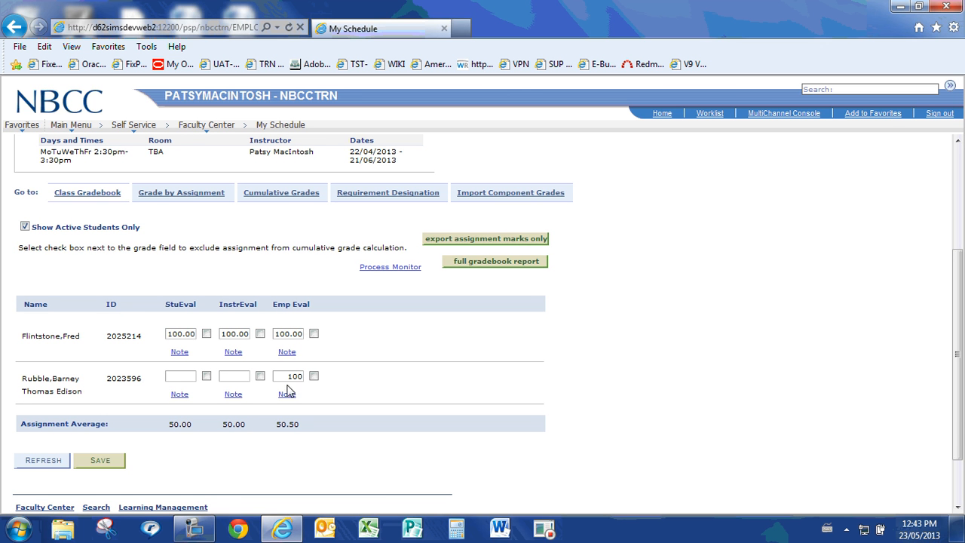
left_click(107, 461)
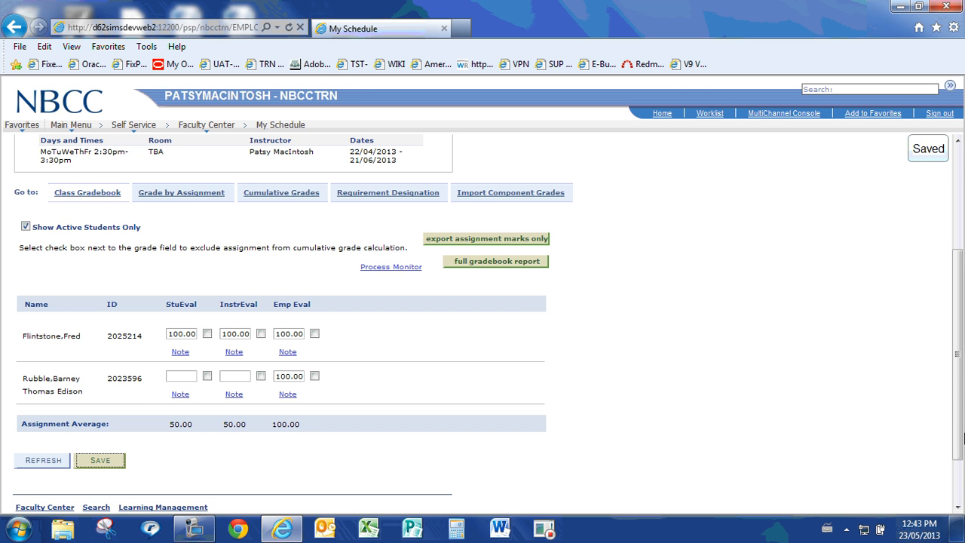
Return to the class assignments and open the class's grading scale
left_click_drag(959, 449, 959, 346)
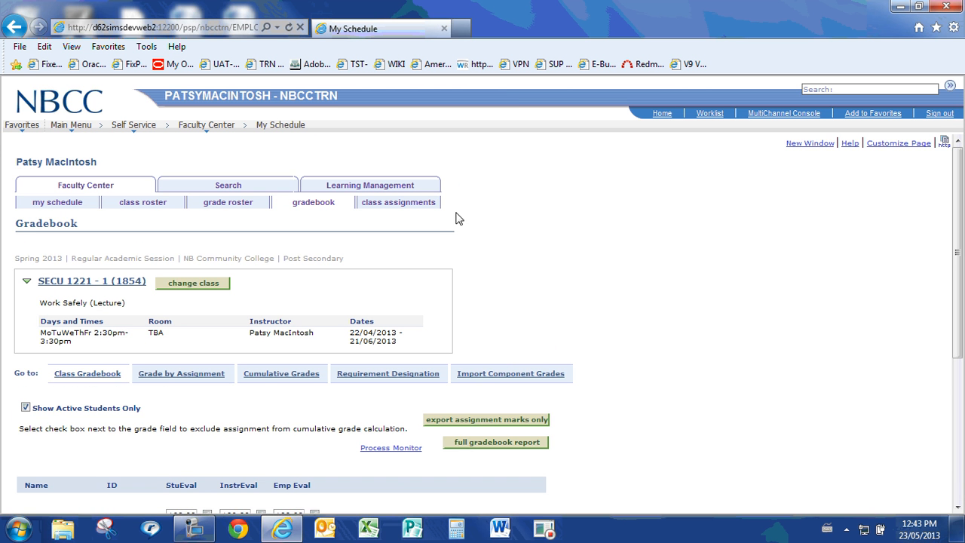
left_click(419, 202)
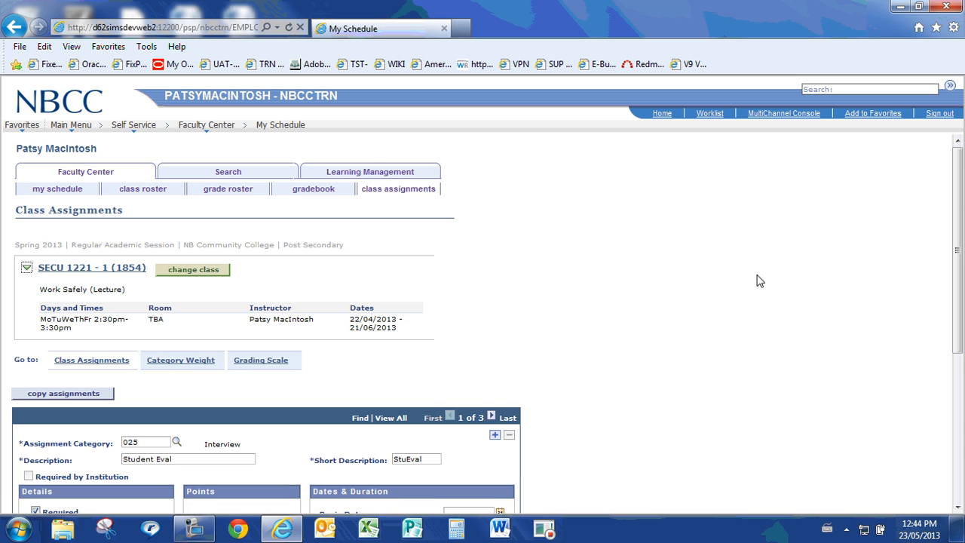
scroll(483, 287, "down", 2)
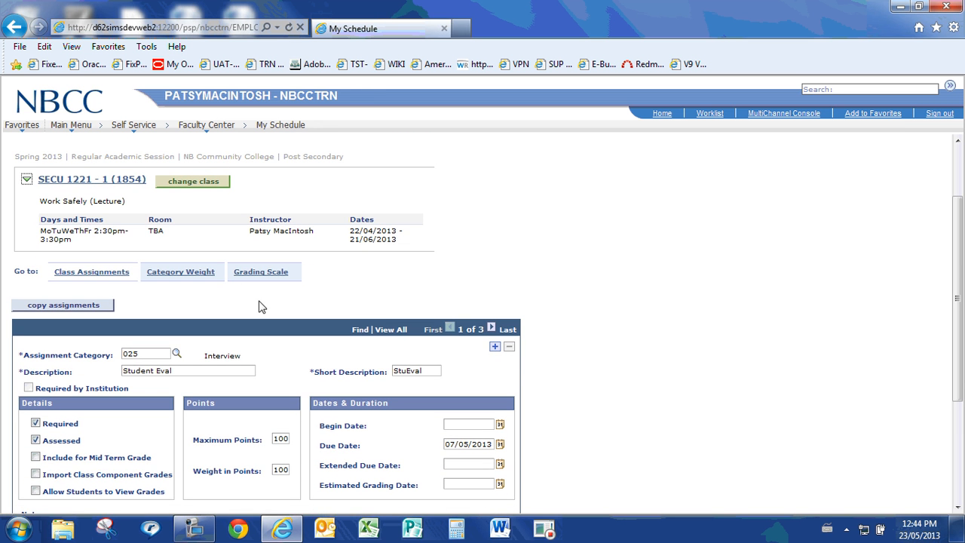
left_click(268, 273)
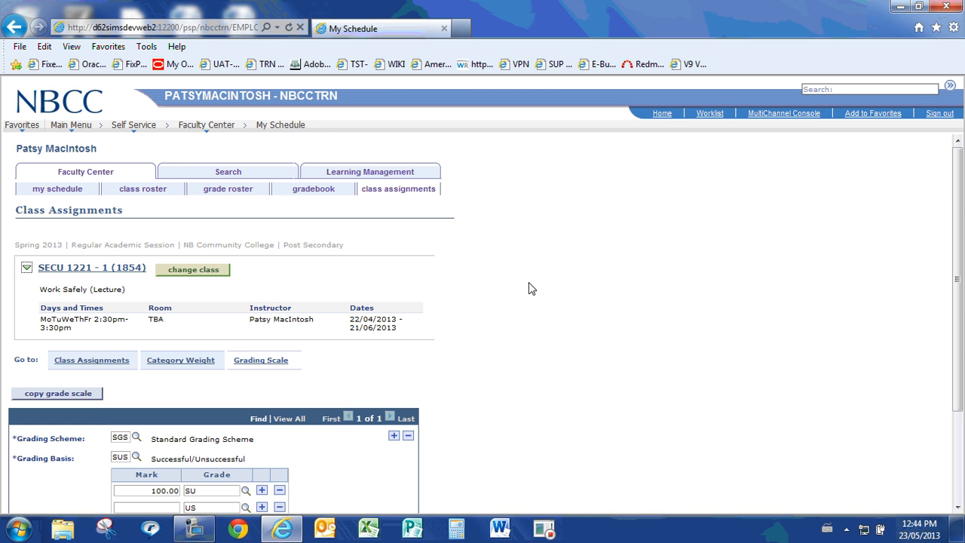
Check the marks assigned to the SU and US grades in the grading scale and save it
scroll(603, 317, "down", 2)
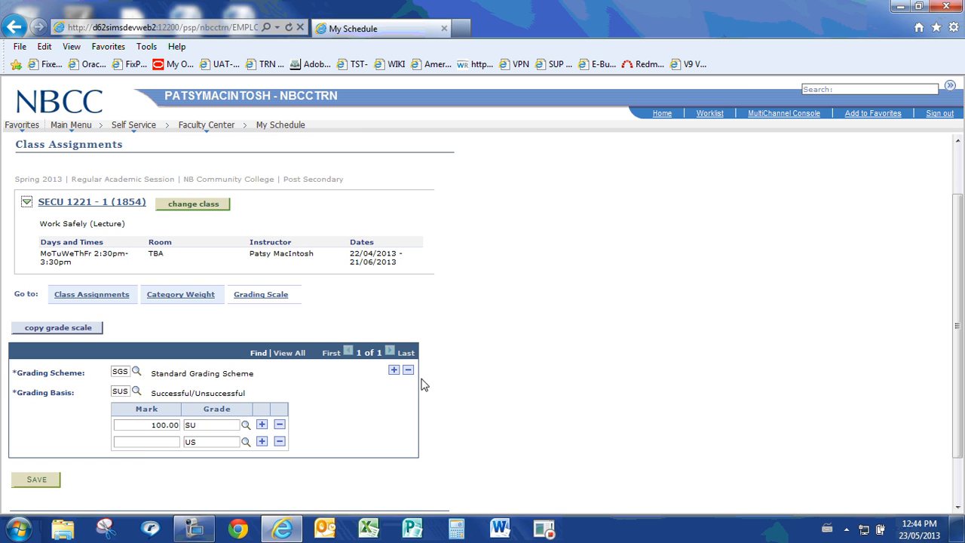
left_click(161, 426)
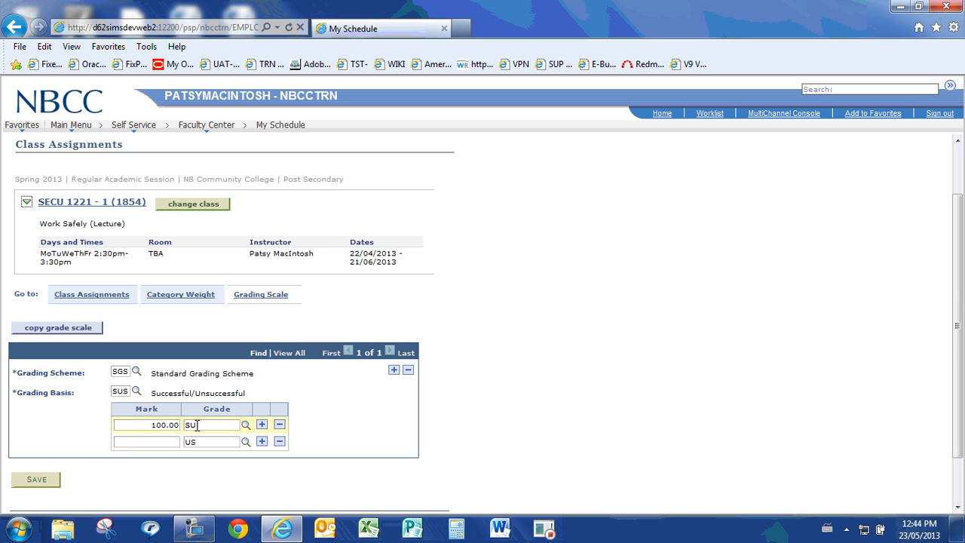
left_click(36, 480)
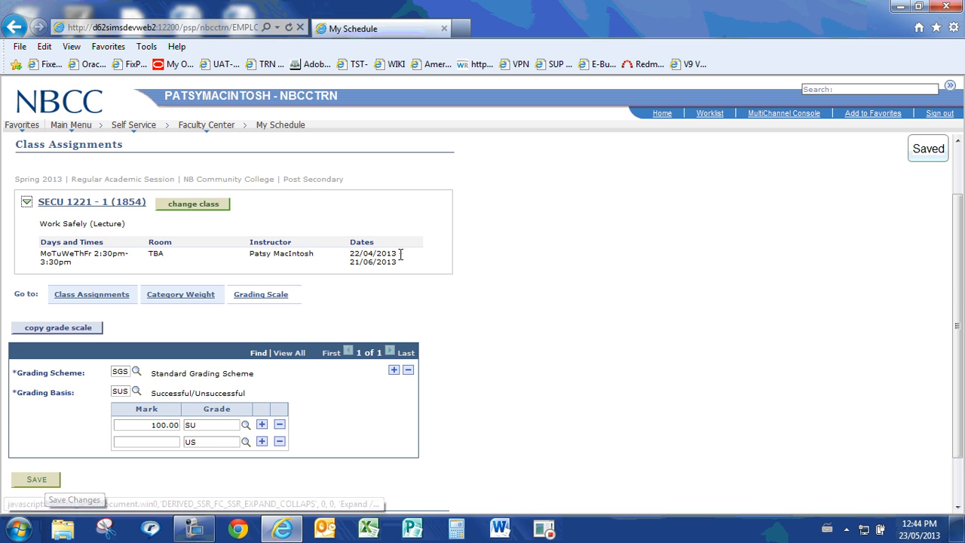
Return to the class gradebook and open its cumulative grades
left_click_drag(959, 280, 958, 196)
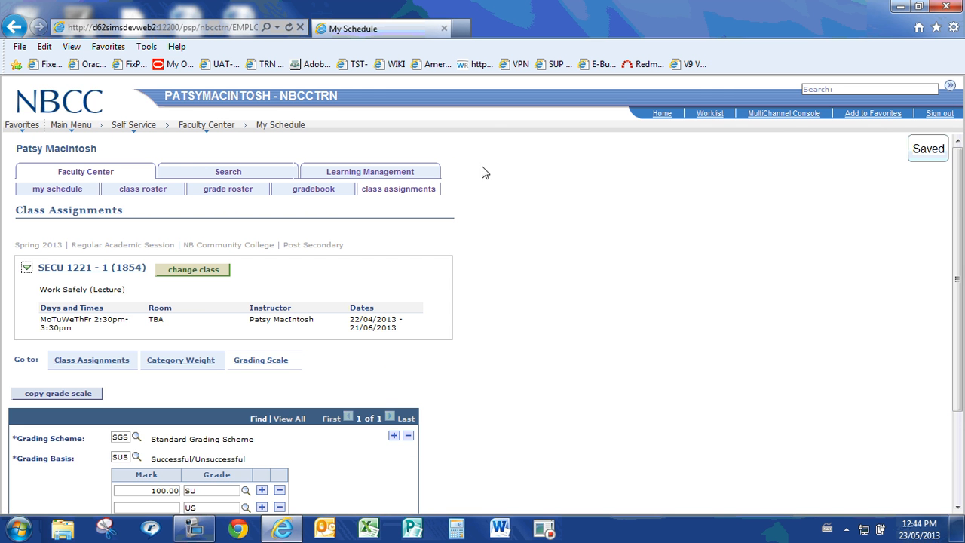
left_click(313, 189)
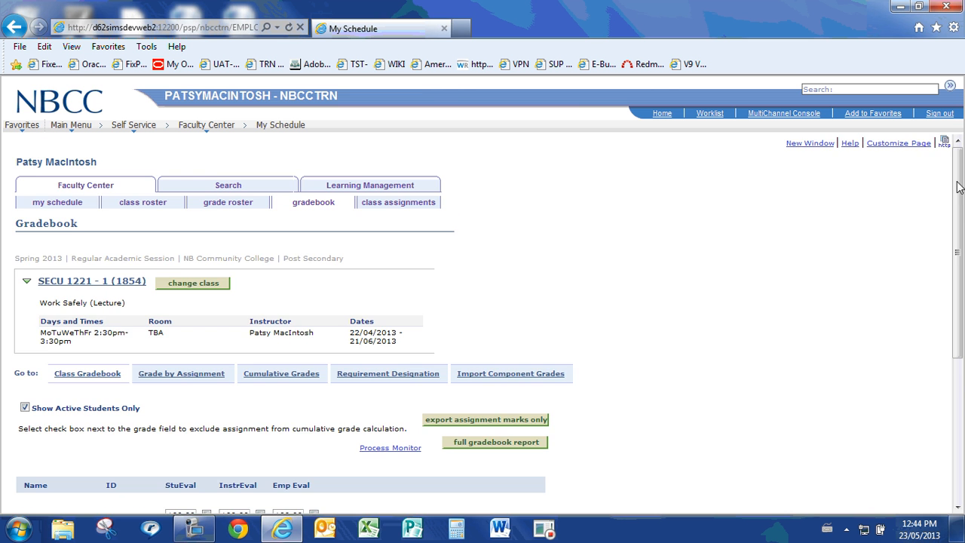
left_click_drag(959, 187, 960, 236)
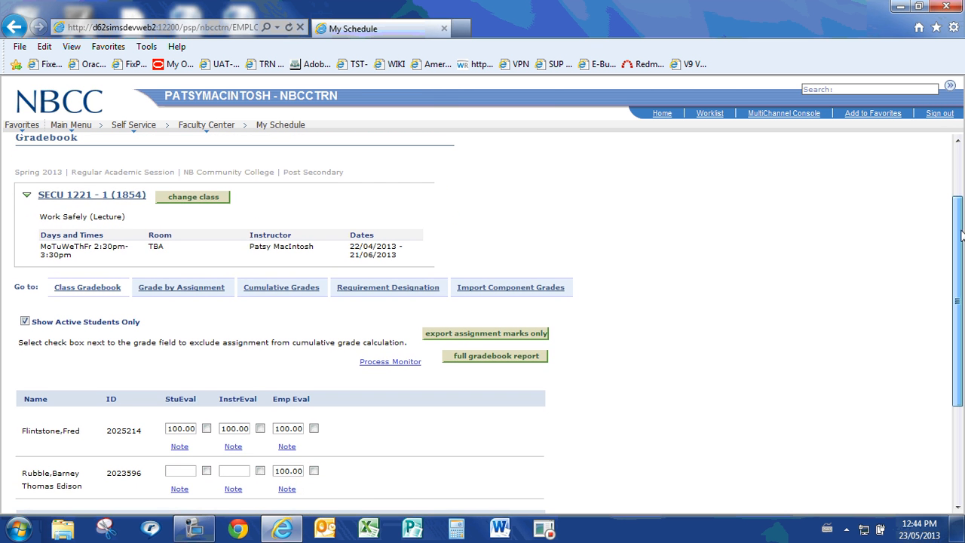
left_click(292, 290)
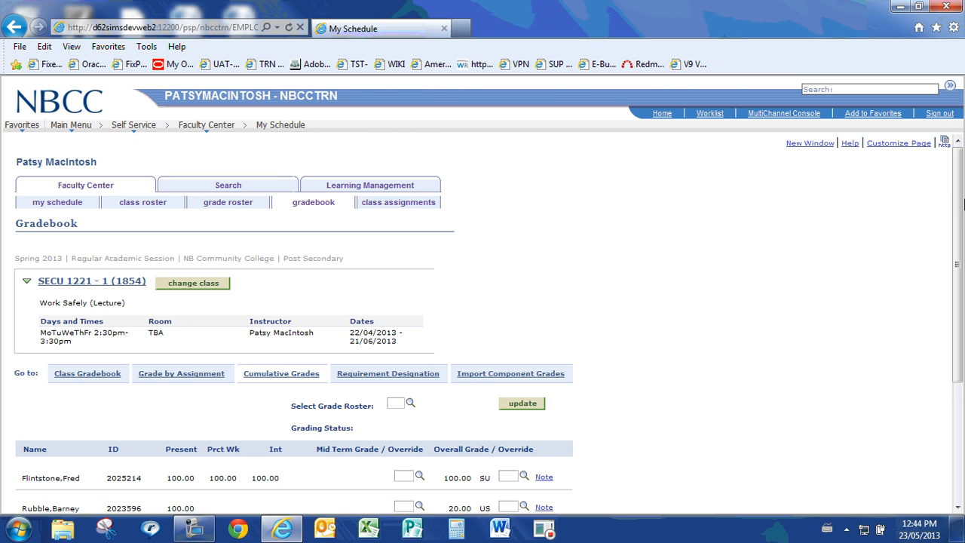
Override the overall grade with SU for the first student and US for the second, and save
scroll(959, 196, "down", 3)
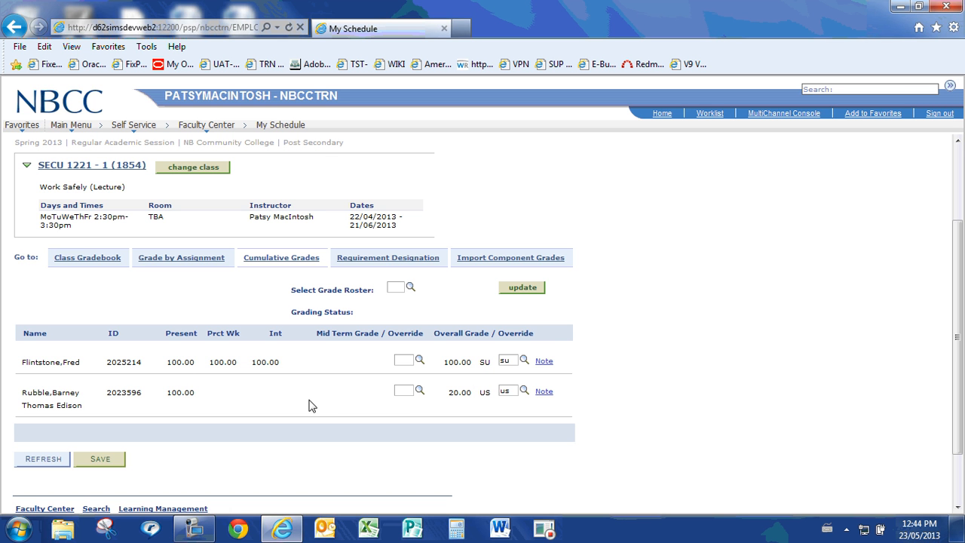
left_click(105, 460)
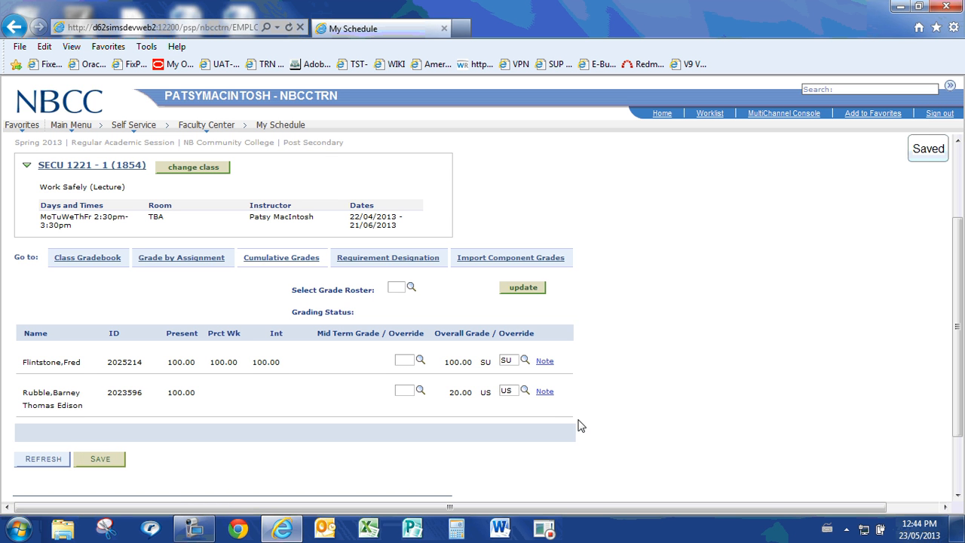
Look up the grade inputs available for the first student's overall grade override, and close the list without choosing one
left_click_drag(960, 240, 960, 259)
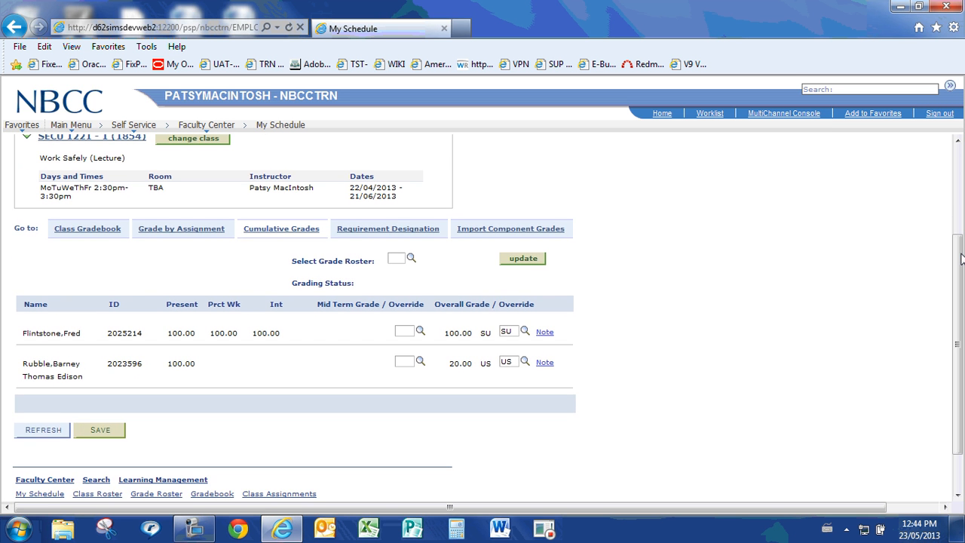
left_click(525, 333)
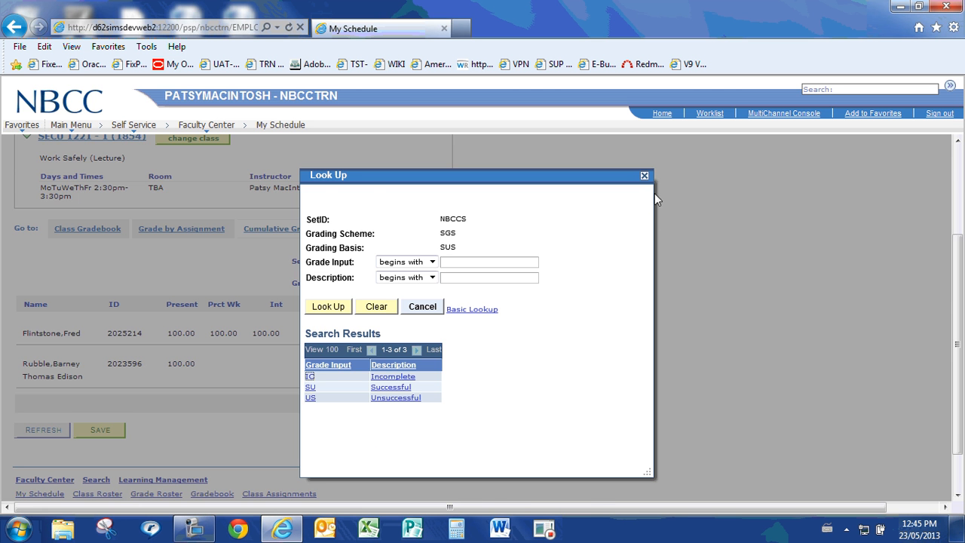
left_click(644, 176)
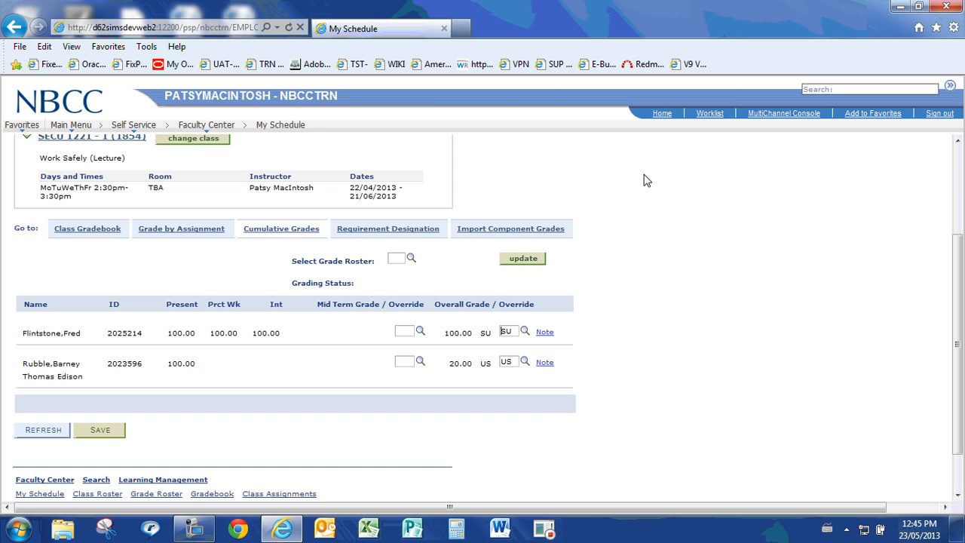
Select the Final grade roster for the cumulative grades and update it with the students' grades
left_click(411, 258)
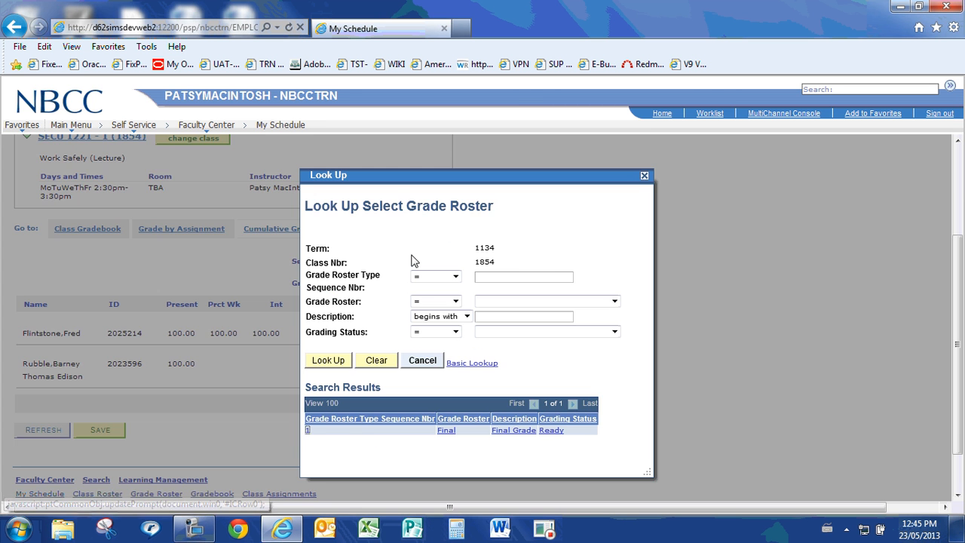
left_click(445, 431)
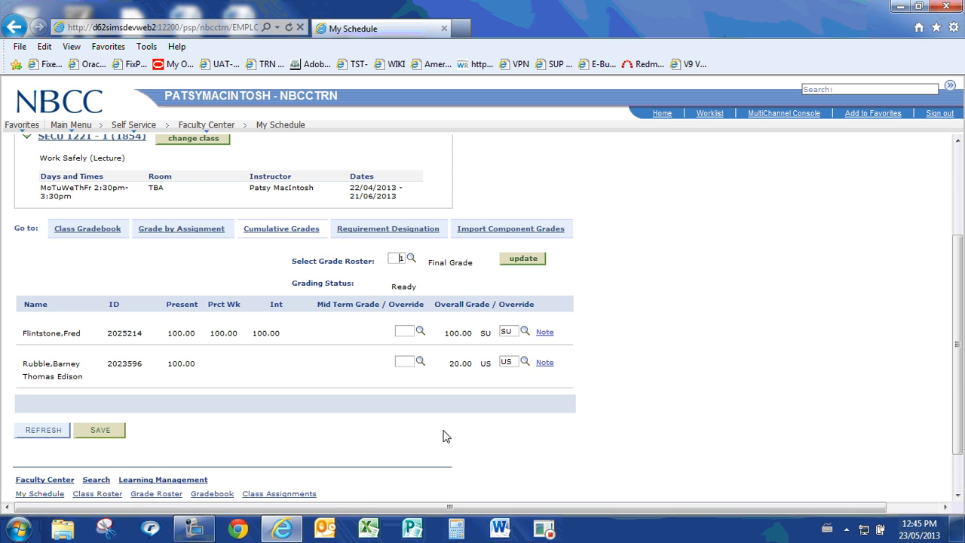
left_click(522, 261)
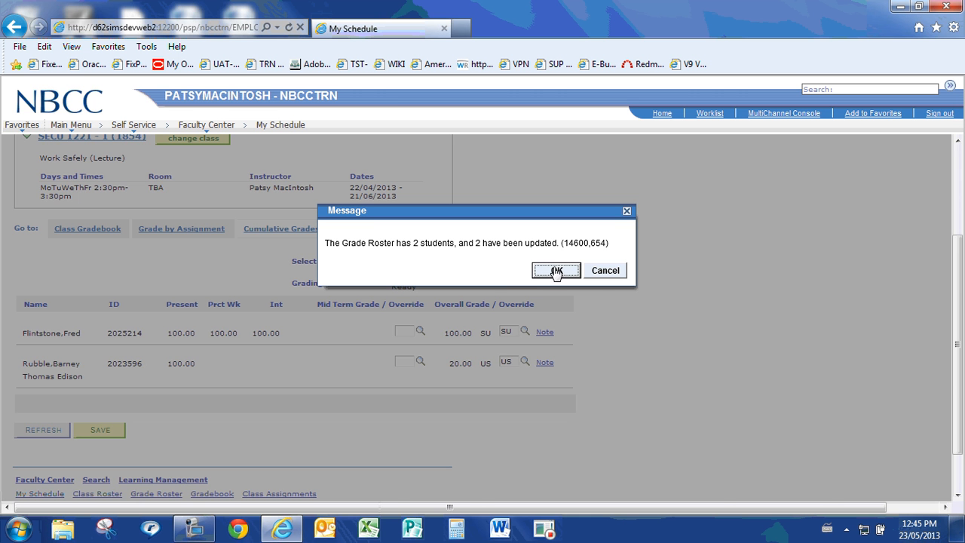
left_click(556, 271)
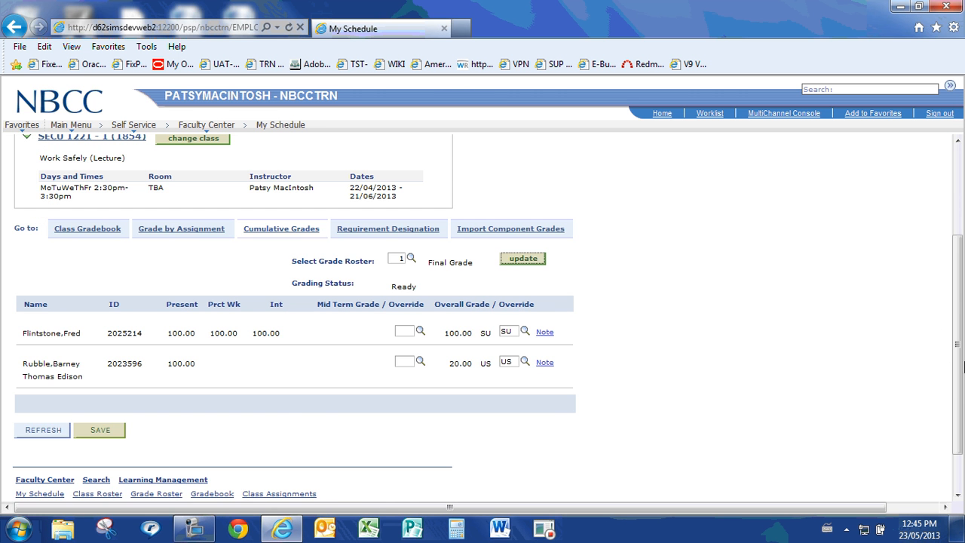
Open the class's grade roster and check both students' roster grades and the approval status
scroll(960, 313, "up", 2)
scroll(960, 312, "up", 1)
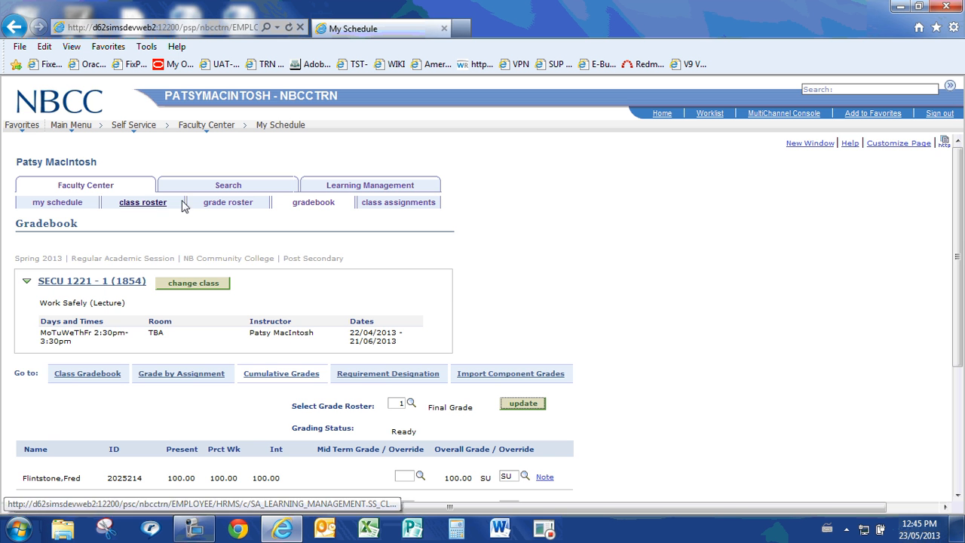
left_click(219, 202)
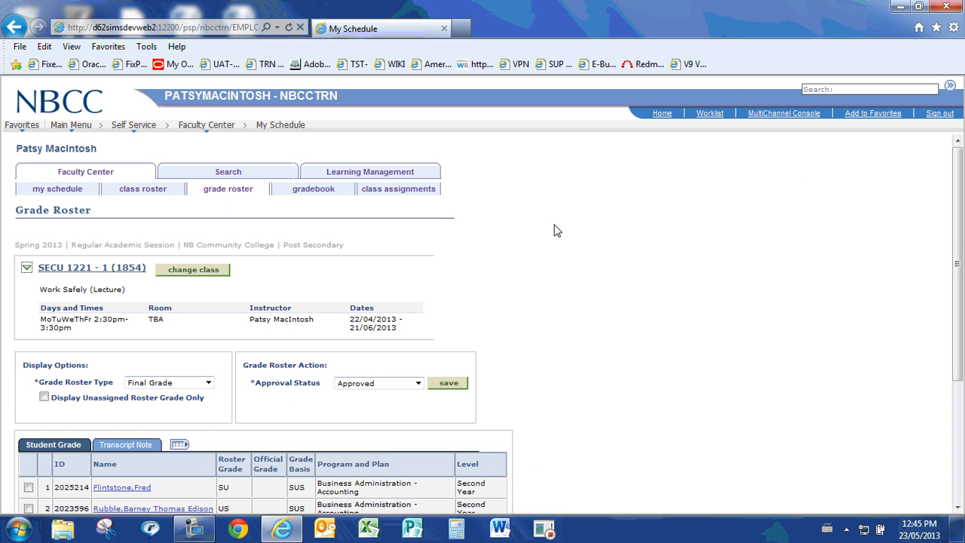
left_click_drag(960, 172, 962, 233)
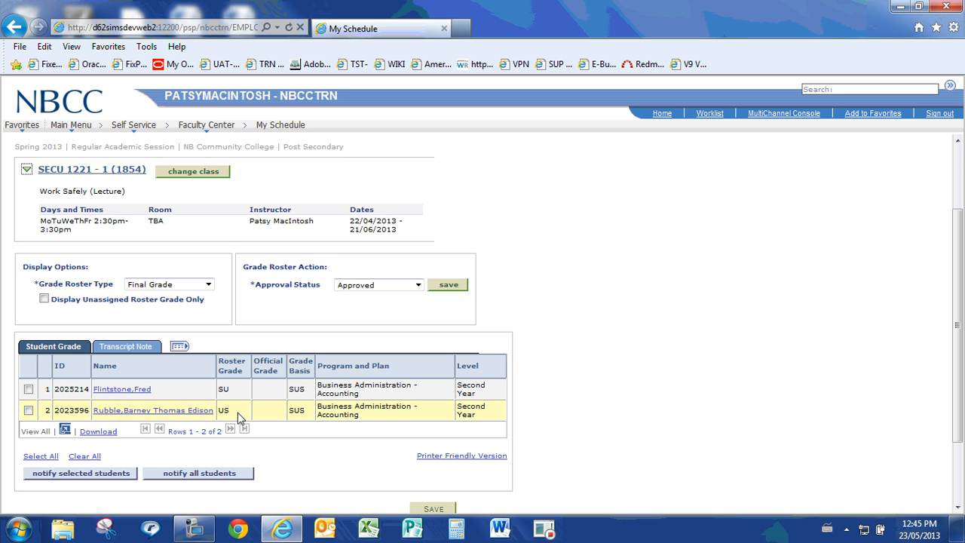
left_click_drag(961, 289, 961, 339)
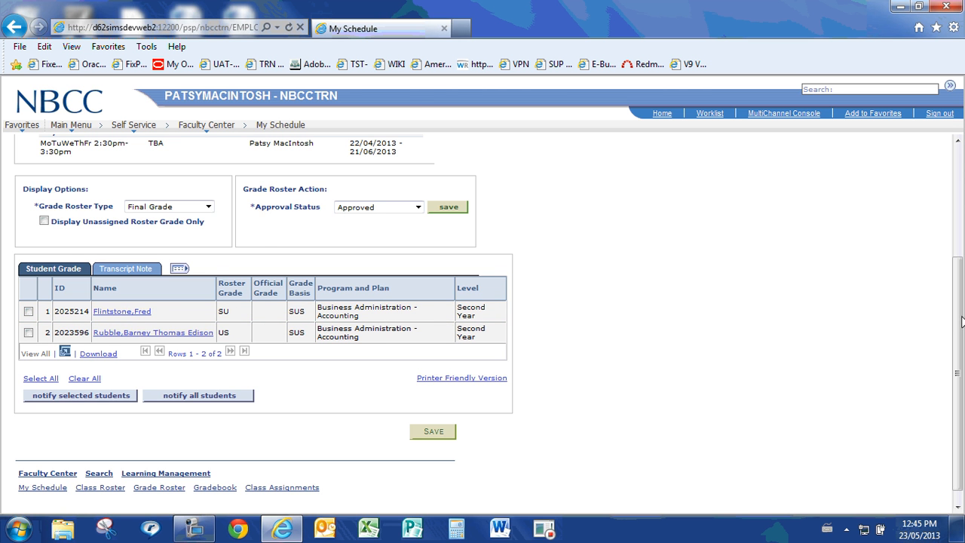
Return to the class assignments and open the category weights
left_click_drag(961, 322, 961, 212)
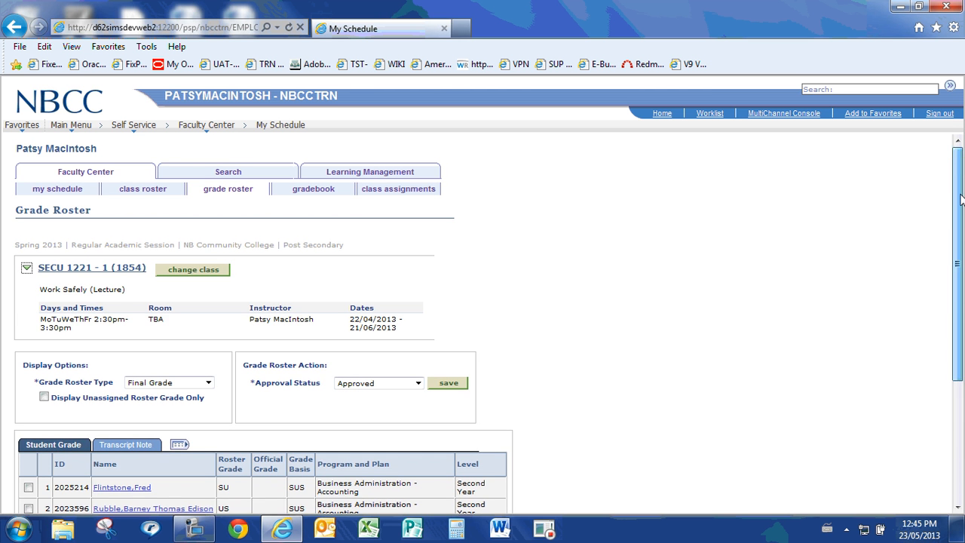
left_click(371, 192)
left_click_drag(959, 180, 963, 241)
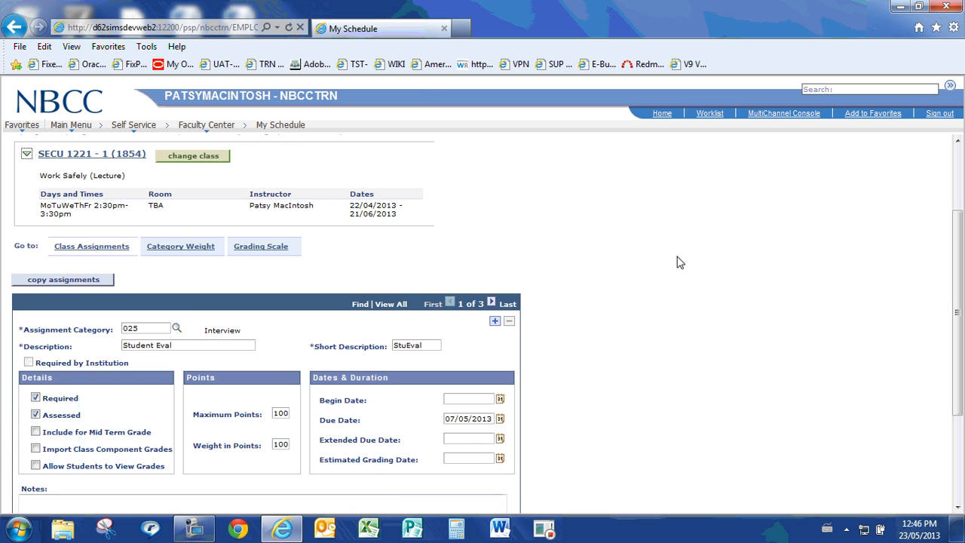
left_click(202, 248)
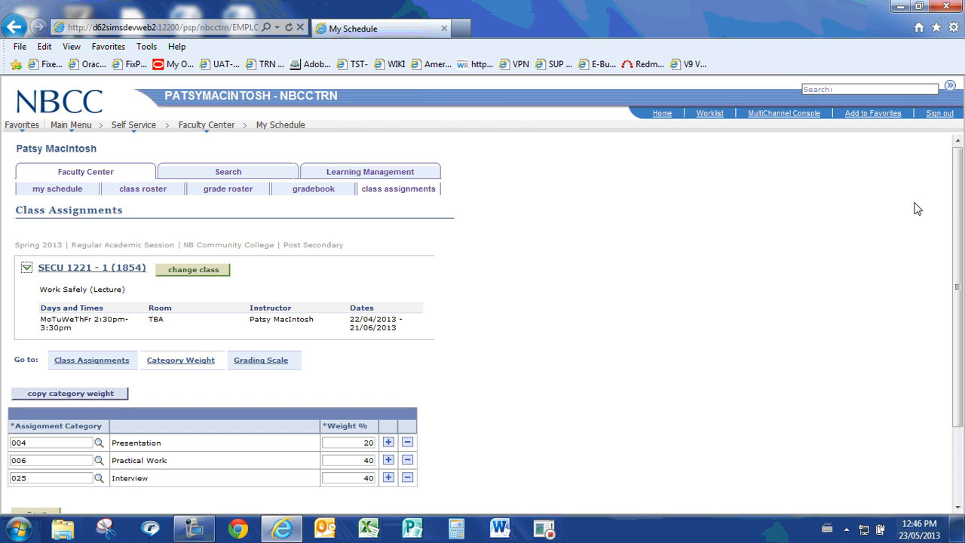
Delete the Interview and Practical Work rows from the category weights
left_click_drag(960, 166, 960, 228)
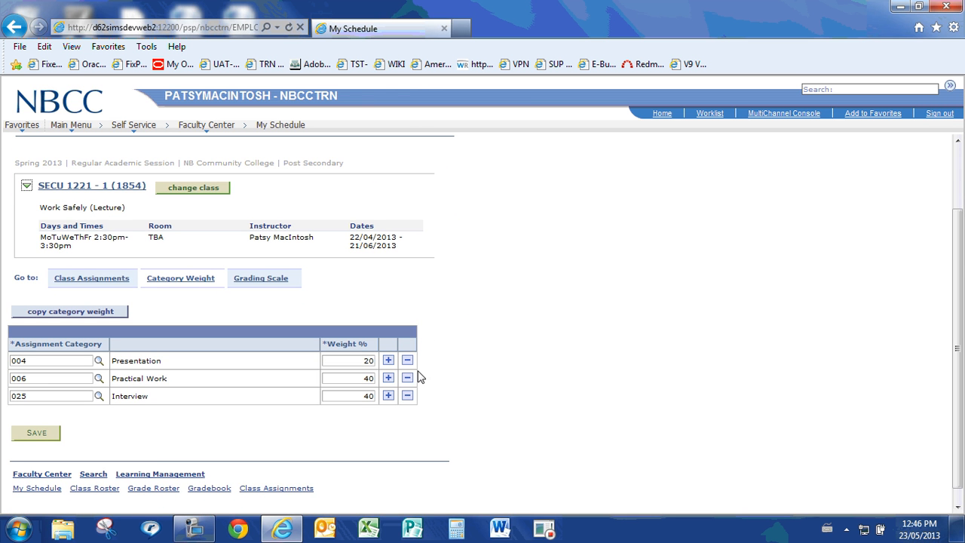
left_click(407, 395)
left_click(541, 277)
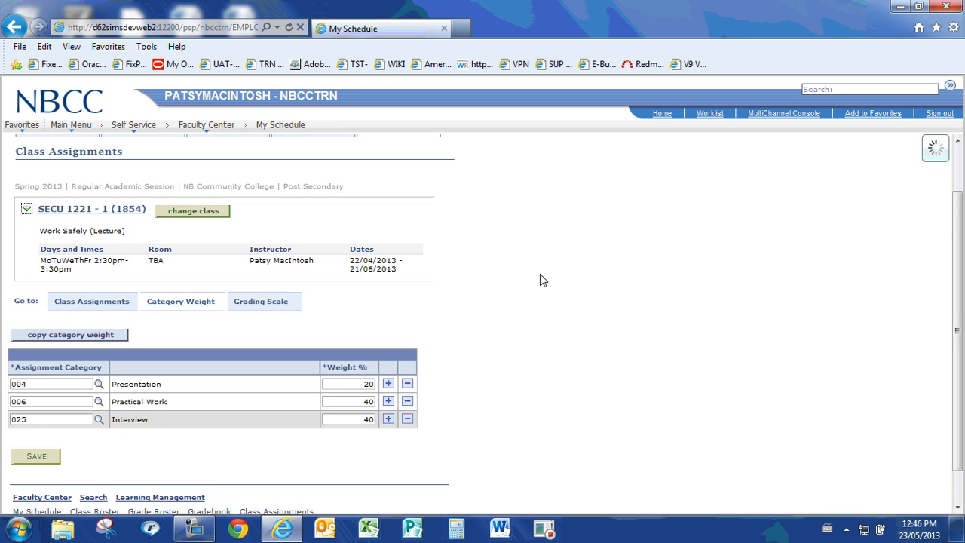
left_click(407, 401)
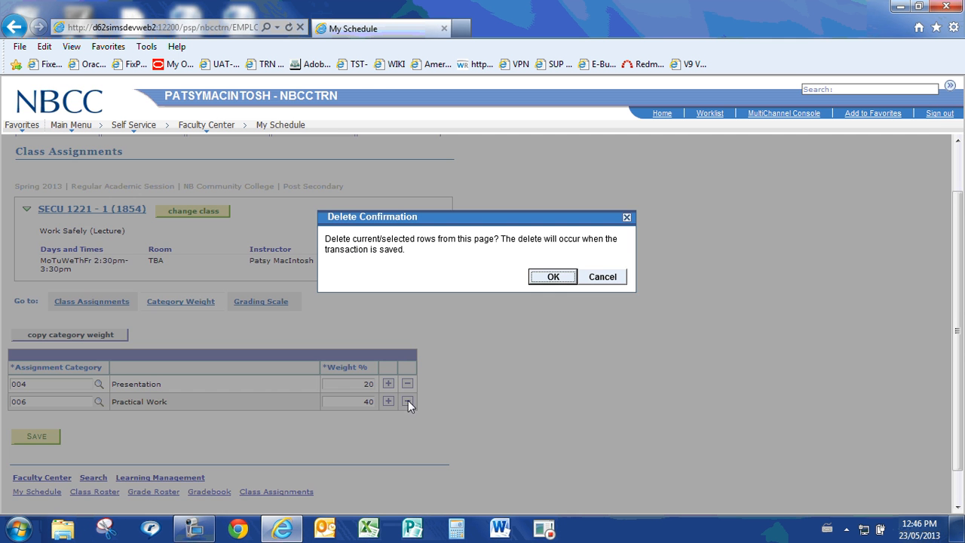
left_click(554, 277)
Change the remaining Presentation category to Clinical Work (031) and set its weight to 100%
left_click(98, 384)
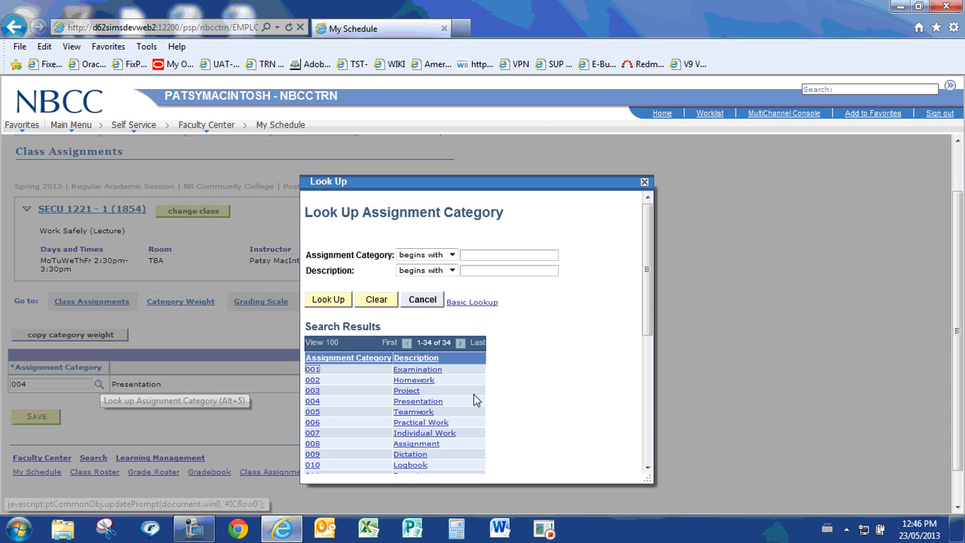
left_click(414, 359)
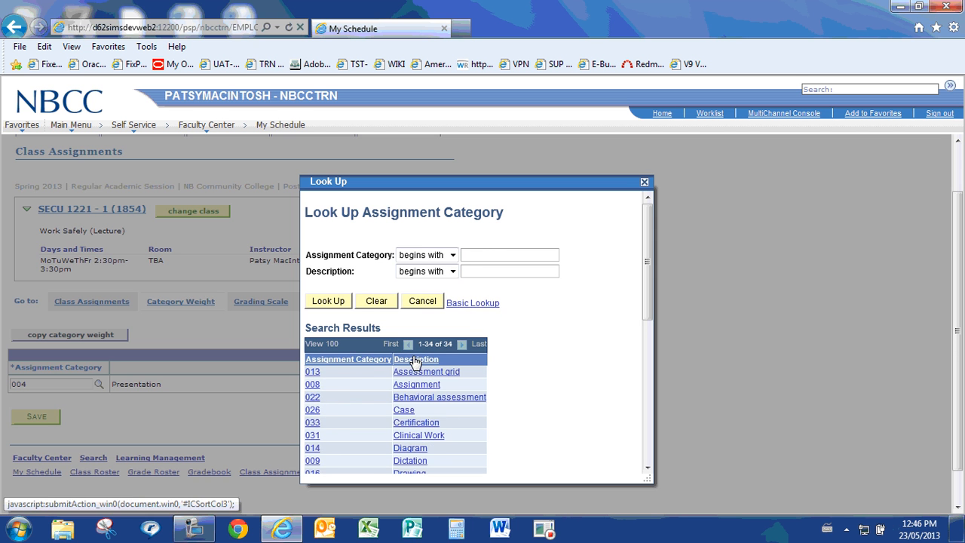
left_click(426, 436)
left_click_drag(341, 385, 396, 388)
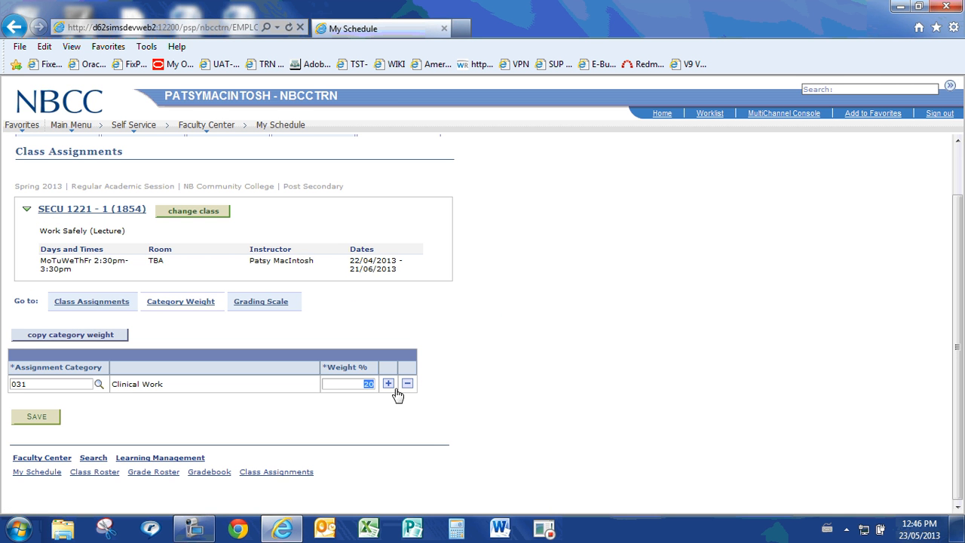
type("100")
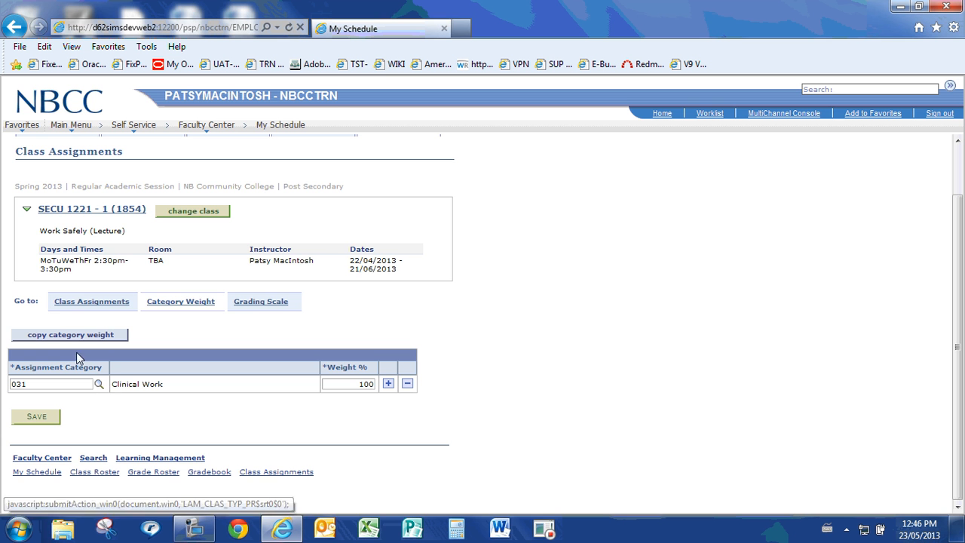
In the class assignments, set the Student Eval assignment's category to 031 and turn off its Assessed option
left_click(82, 302)
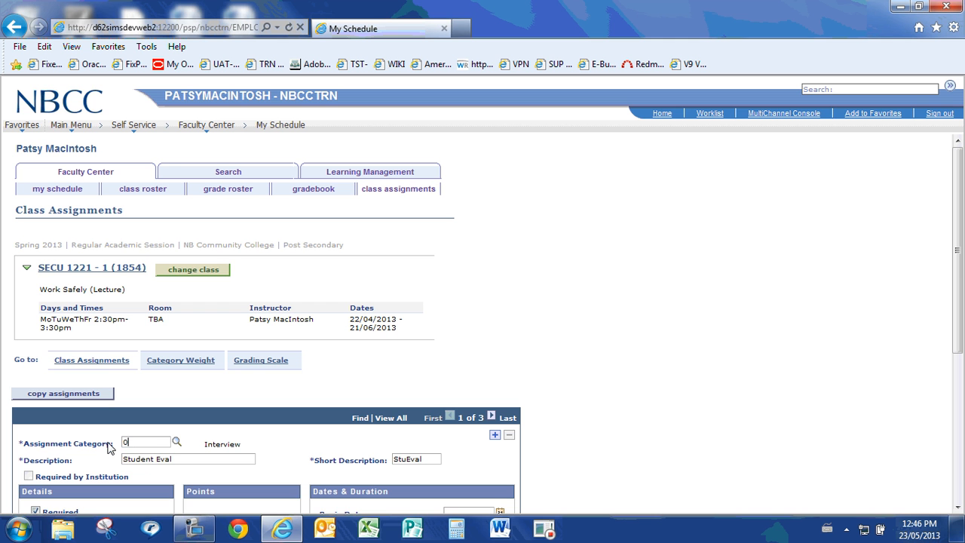
key("Tab")
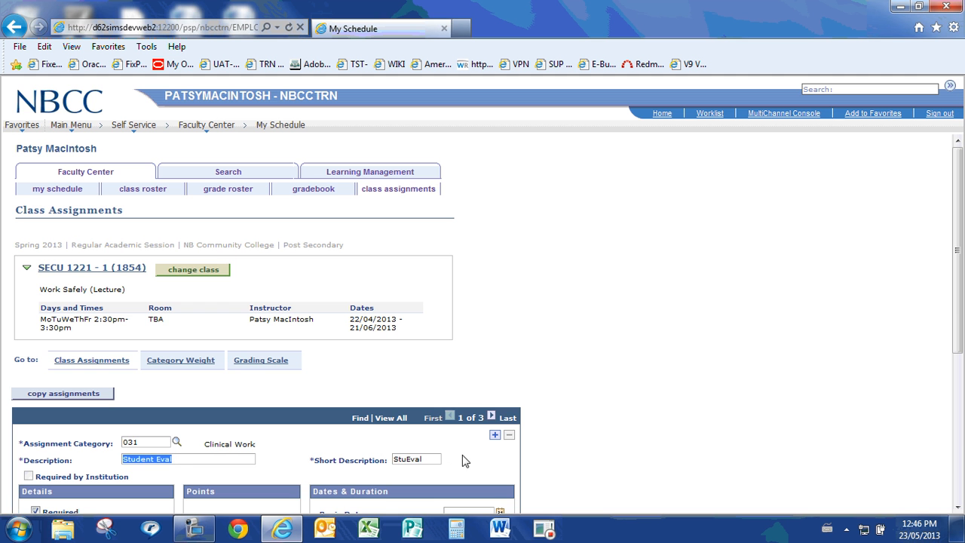
key("Tab")
left_click(435, 458)
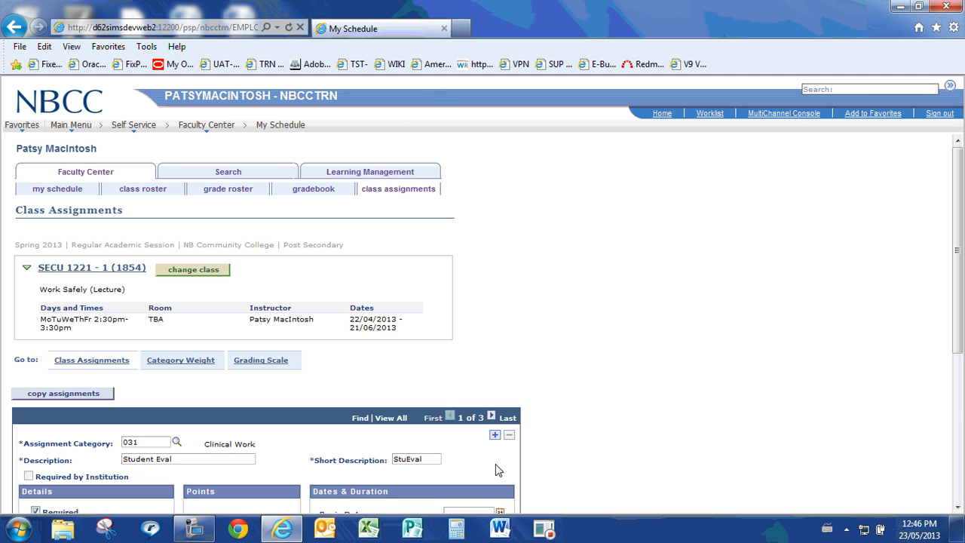
scroll(423, 437, "down", 3)
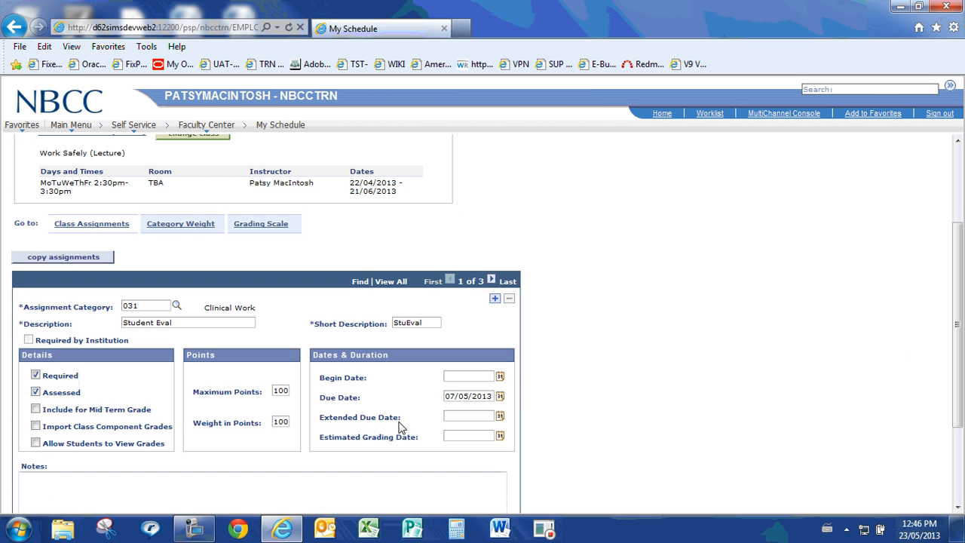
left_click(35, 392)
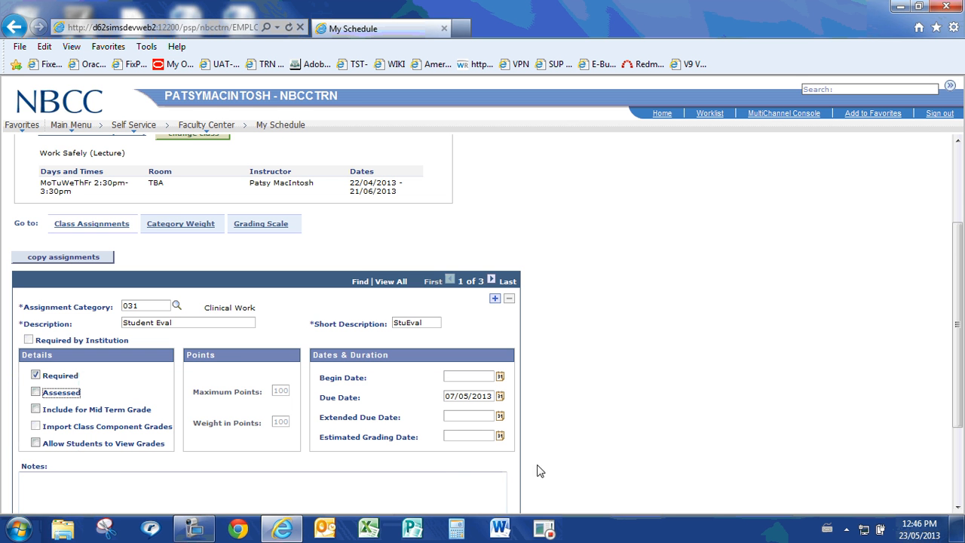
Save the class assignments, accepting the category warnings for Instructor Eval and Employer Eval
left_click_drag(961, 250, 961, 323)
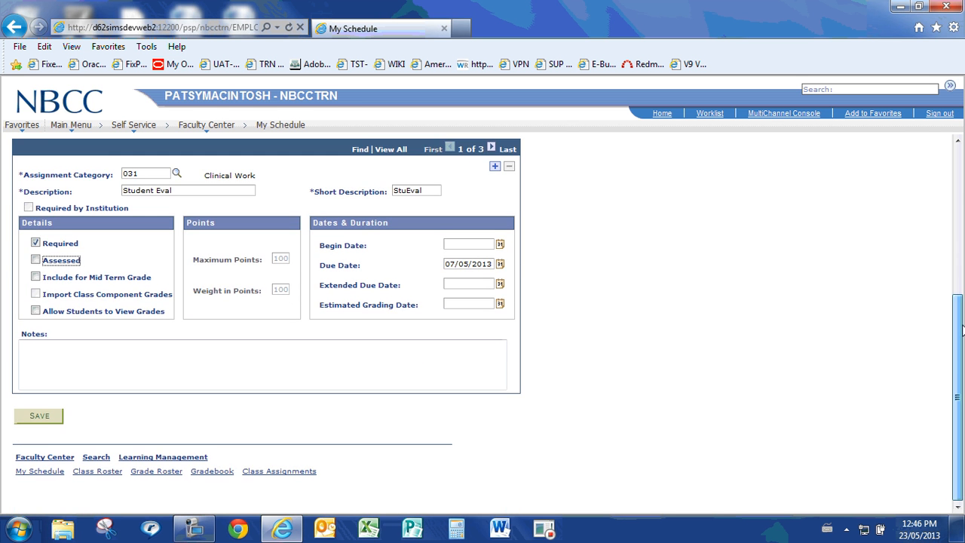
left_click(40, 416)
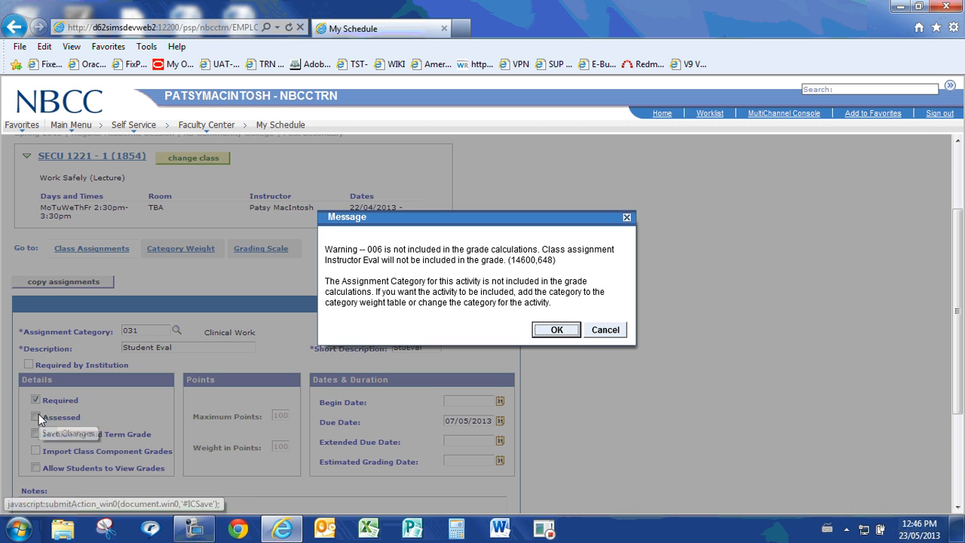
left_click(555, 329)
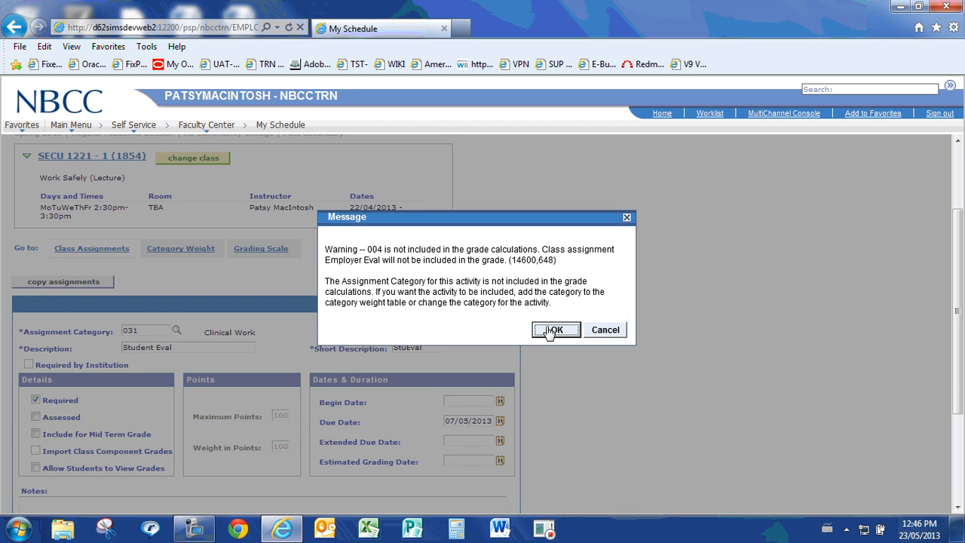
left_click(556, 330)
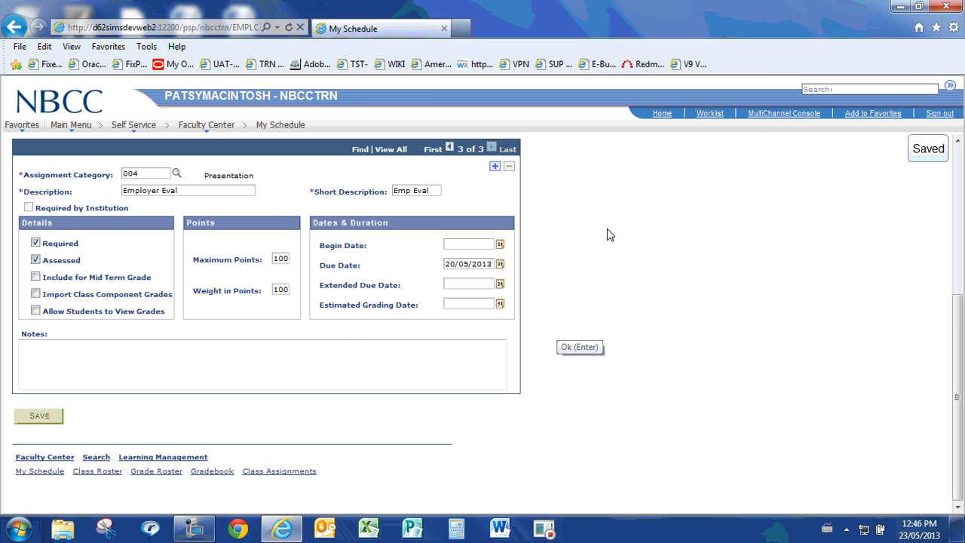
In the class gradebook, exclude both students' InstrEval and Emp Eval grades from the cumulative calculation and save
left_click_drag(958, 381, 956, 222)
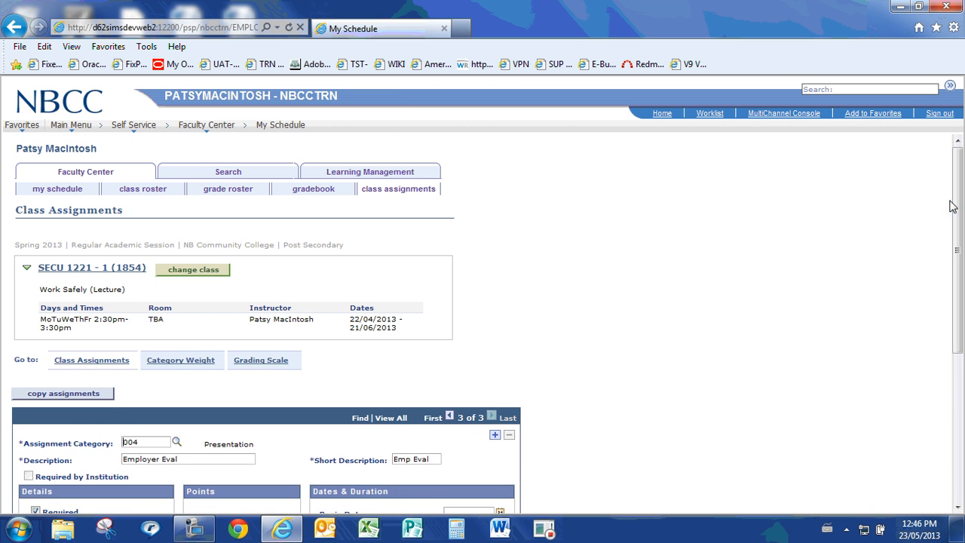
left_click(325, 193)
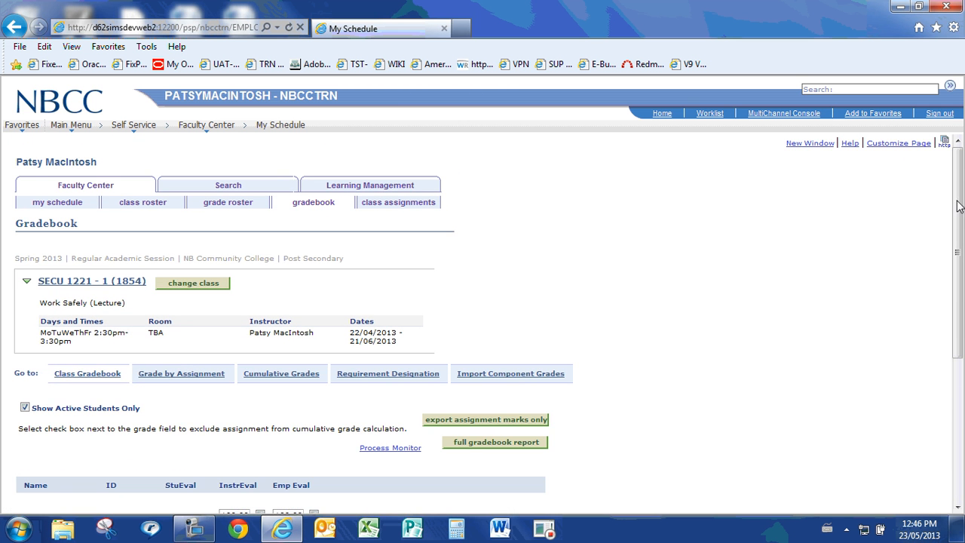
scroll(957, 207, "down", 5)
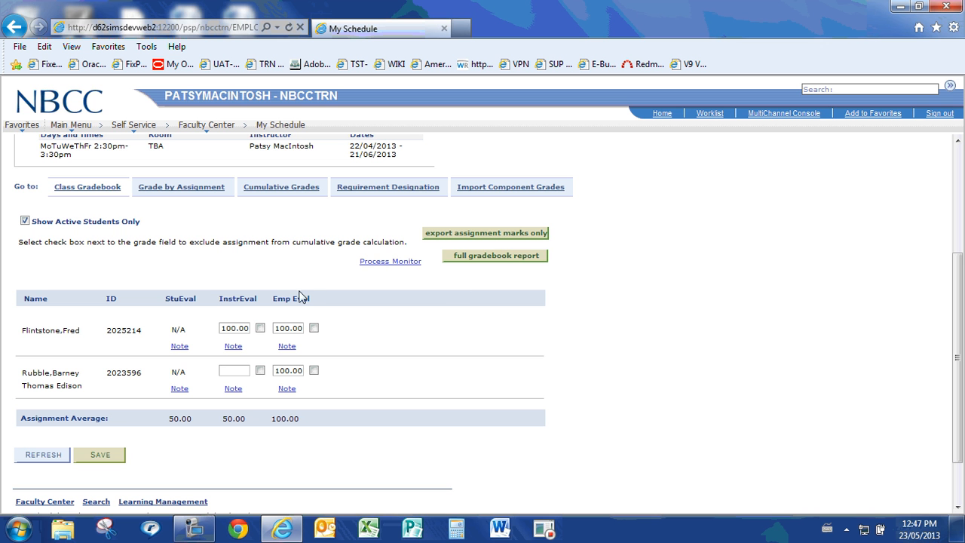
left_click(260, 329)
left_click(260, 371)
left_click(314, 371)
left_click(313, 328)
left_click(97, 456)
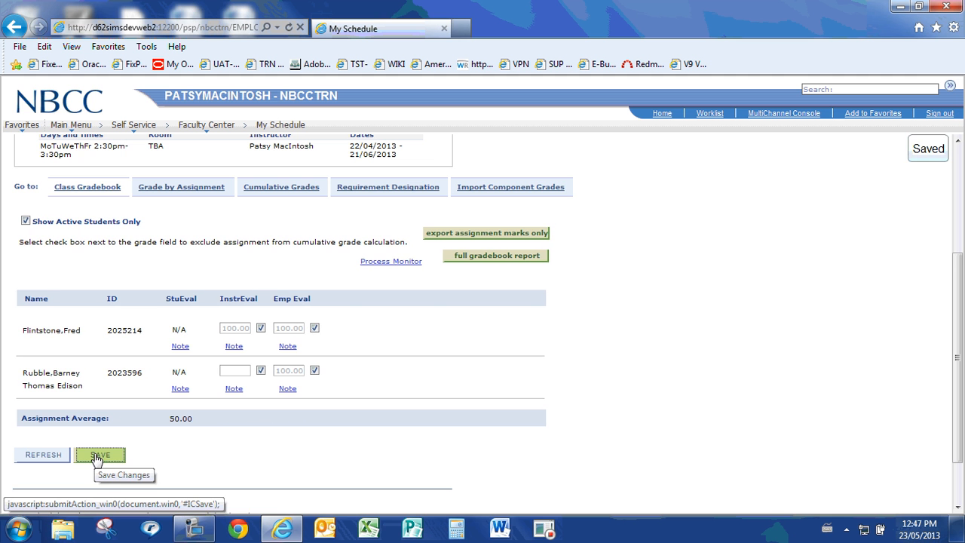
Open the gradebook's cumulative grades for the class and save them
left_click(280, 188)
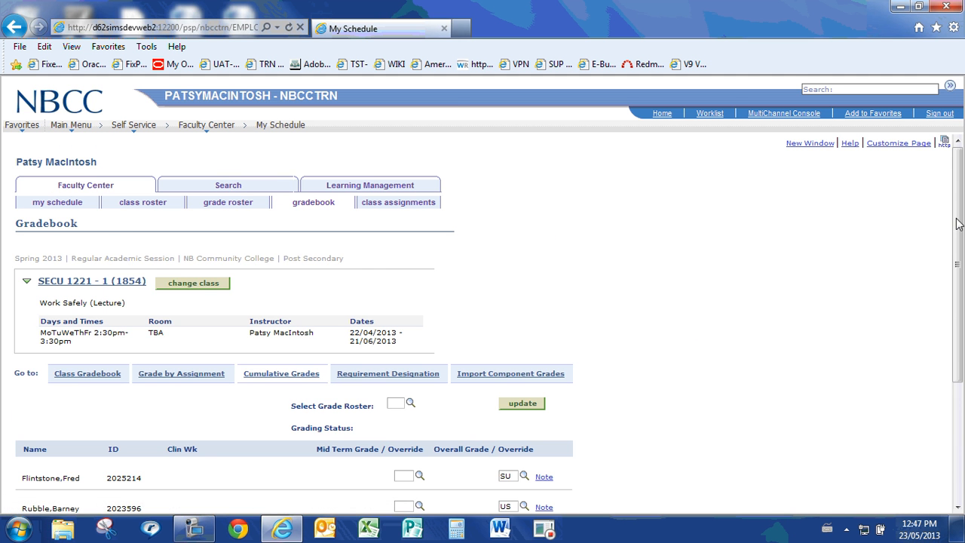
scroll(958, 224, "down", 3)
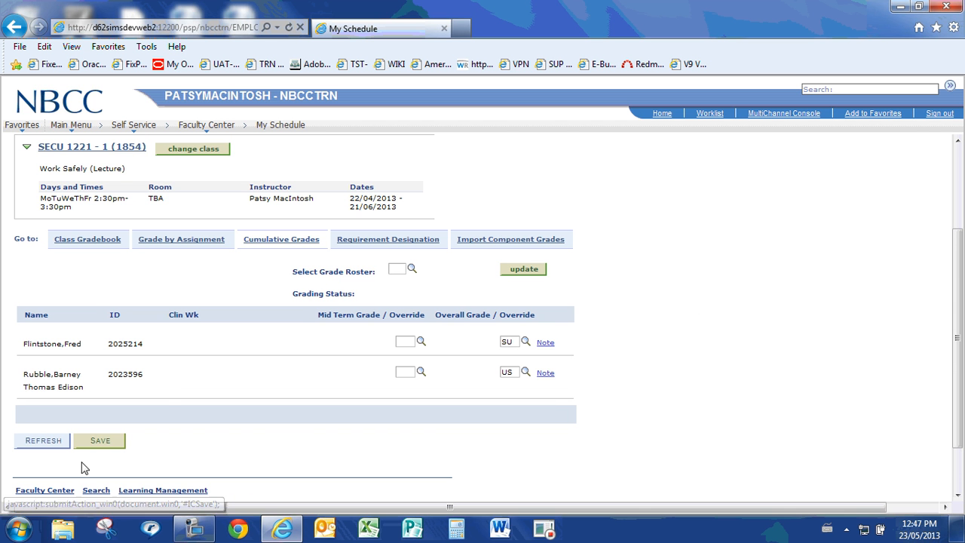
left_click(101, 442)
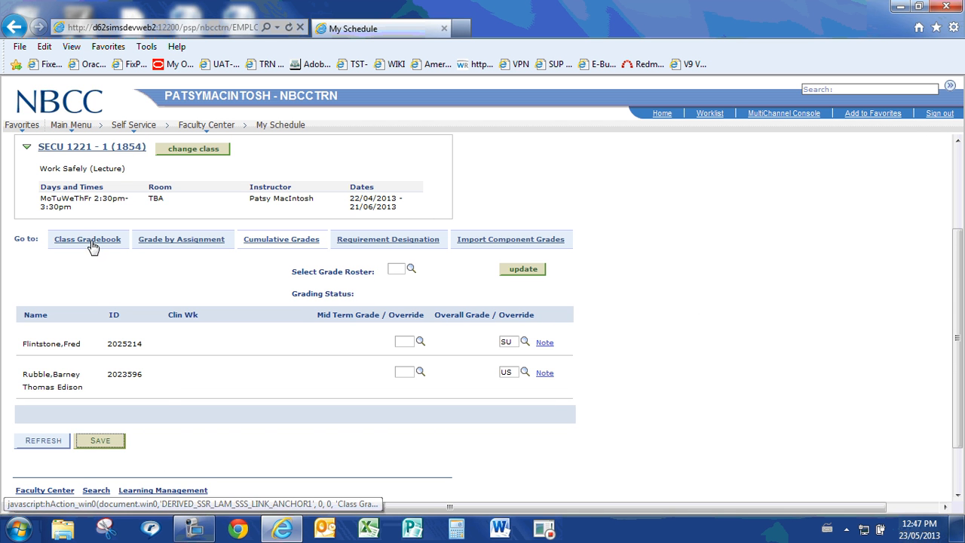
Check the Student Eval entries in the gradebook's grade by assignment view and save the page
left_click(198, 240)
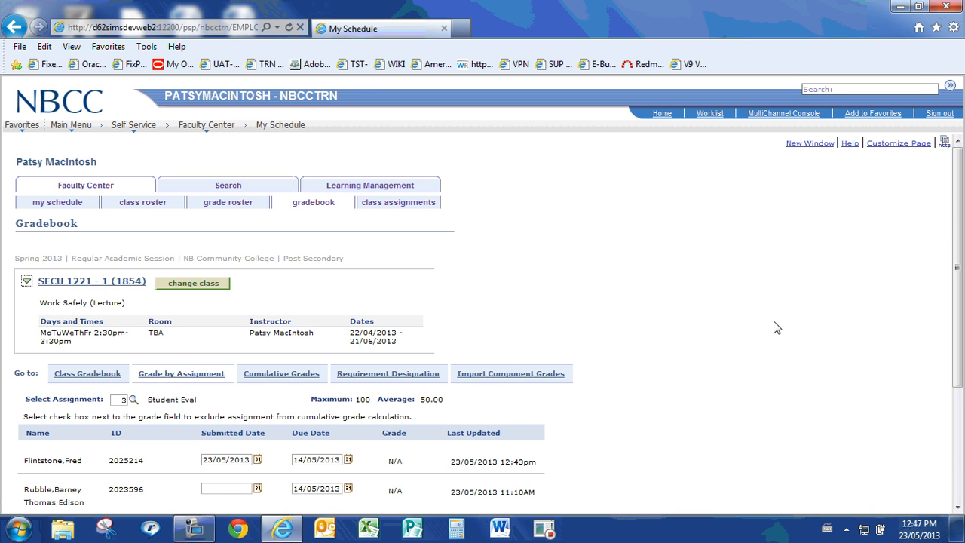
left_click_drag(959, 221, 952, 292)
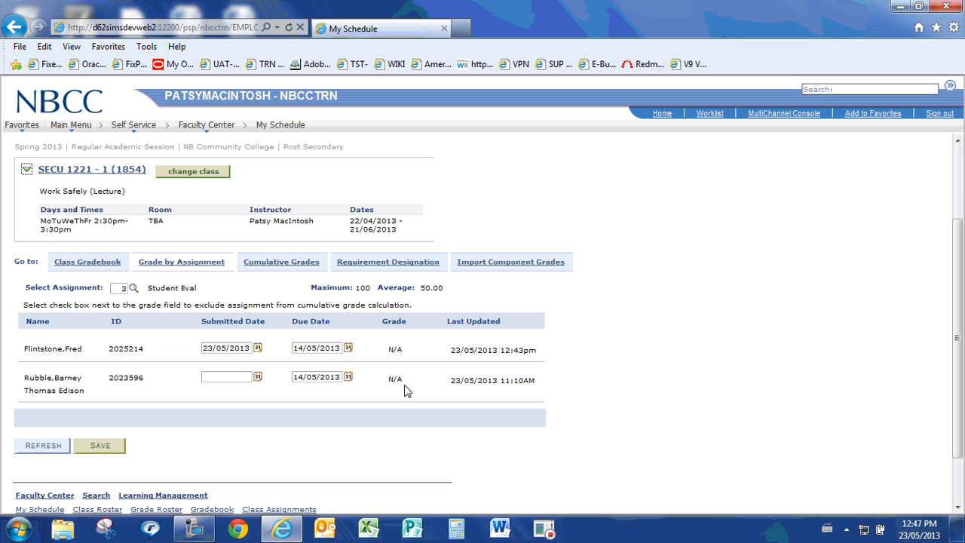
left_click(113, 446)
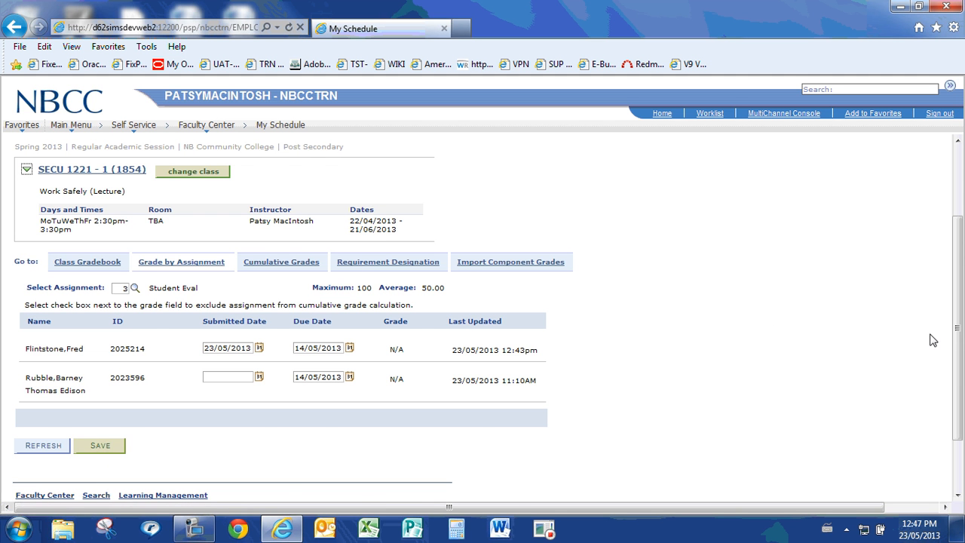
left_click_drag(956, 352, 954, 242)
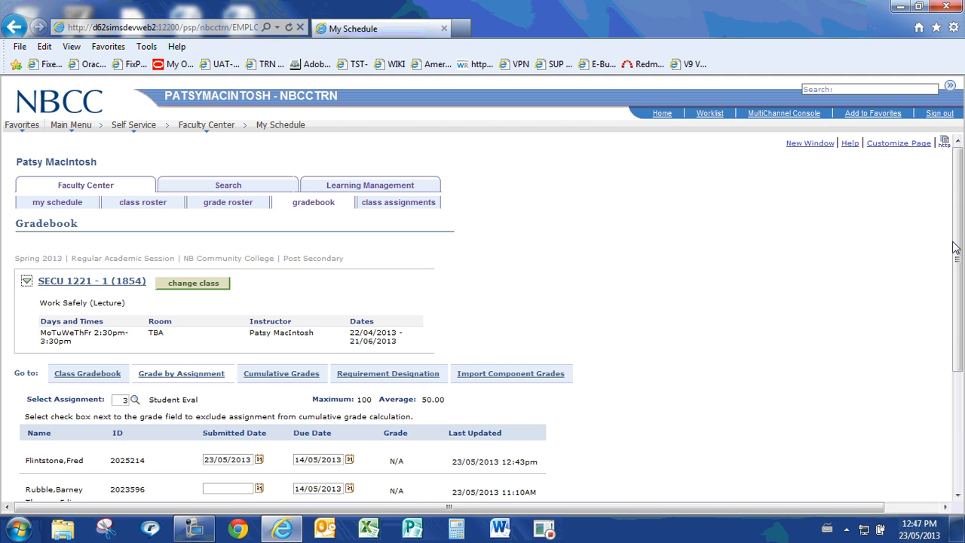
Return to the class assignments and save them again, accepting the category warnings
left_click(396, 208)
scroll(748, 344, "down", 3)
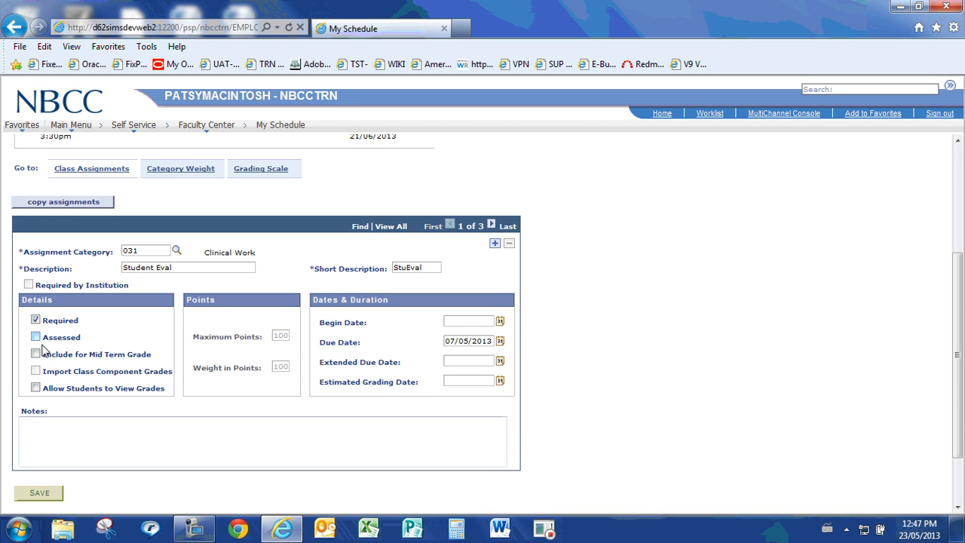
left_click(56, 494)
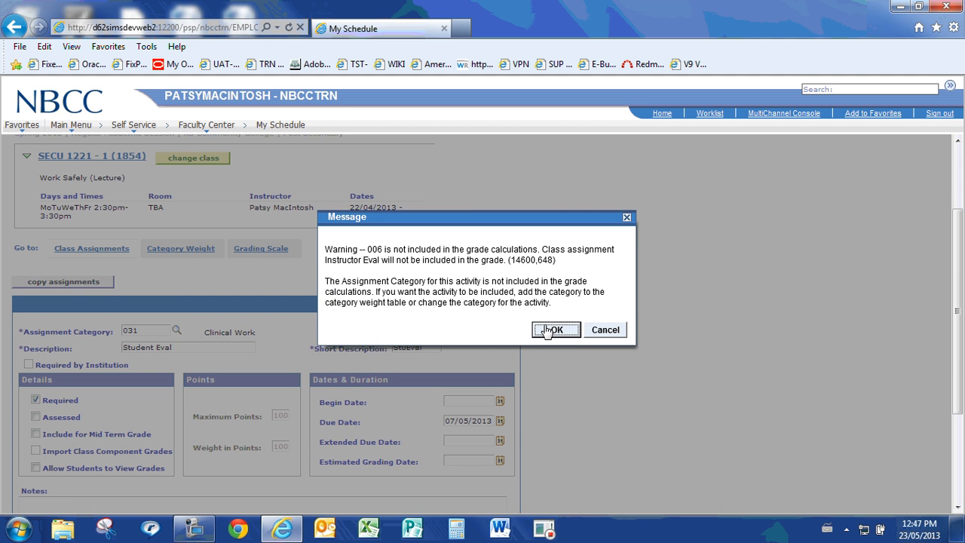
left_click(550, 330)
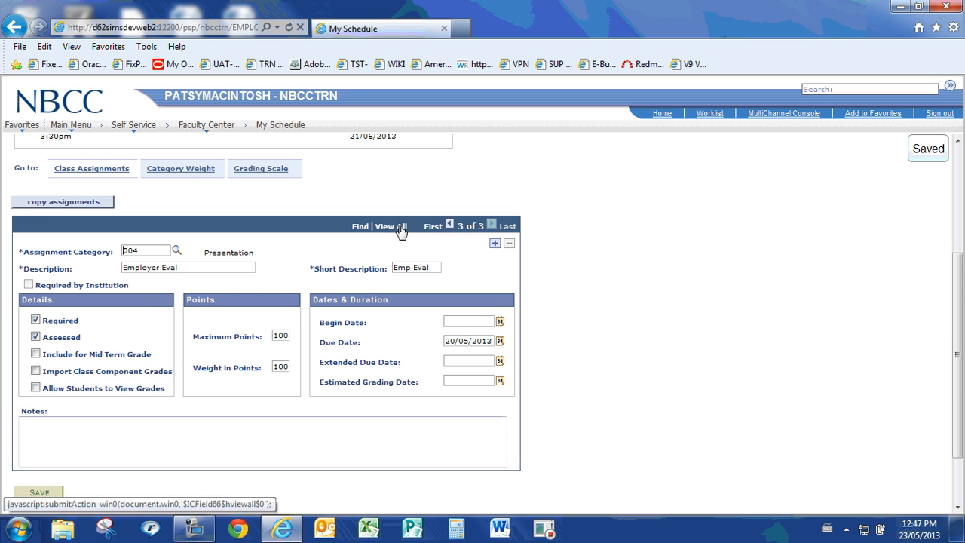
Show all class assignments, set Instructor Eval and Employer Eval to category 031, turn off Assessed for both, and save
left_click(402, 229)
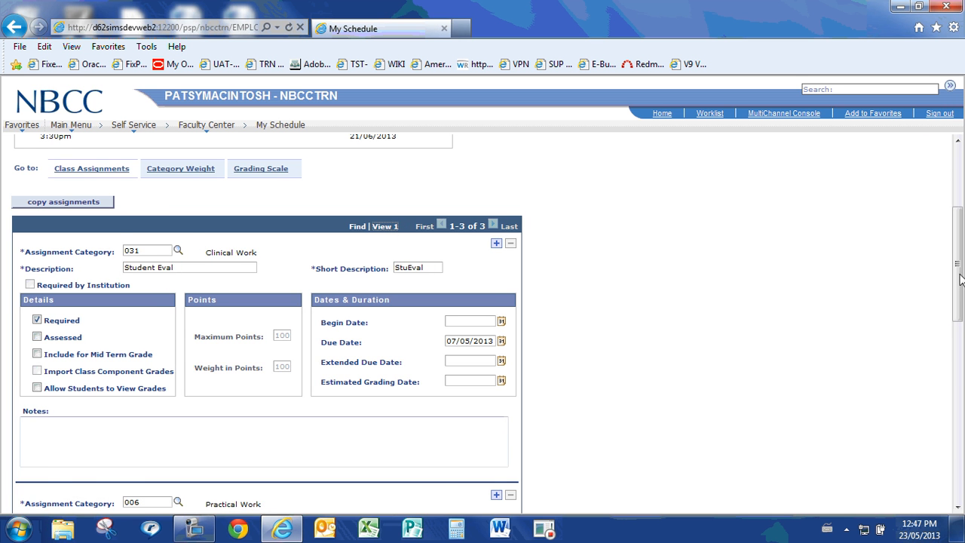
left_click_drag(960, 279, 937, 280)
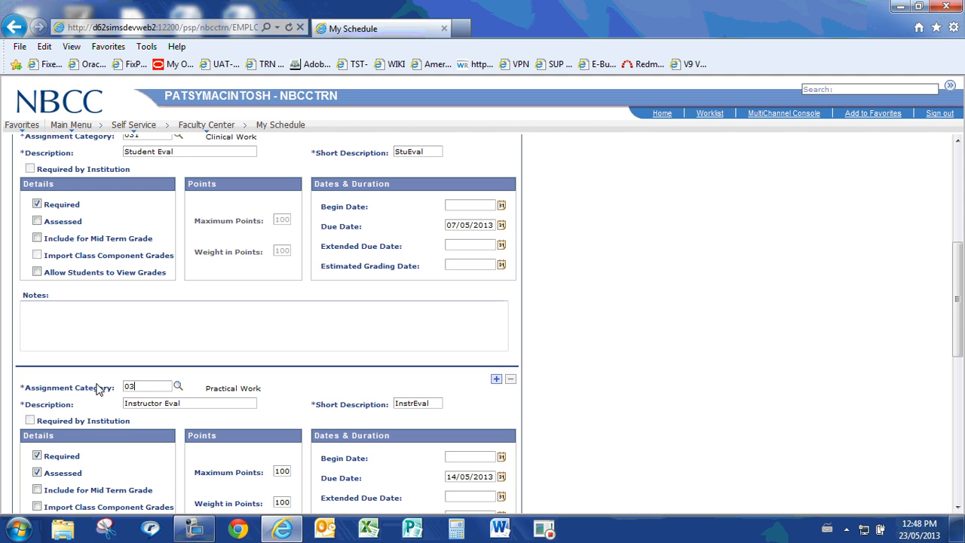
left_click_drag(960, 296, 961, 375)
left_click_drag(159, 384, 92, 391)
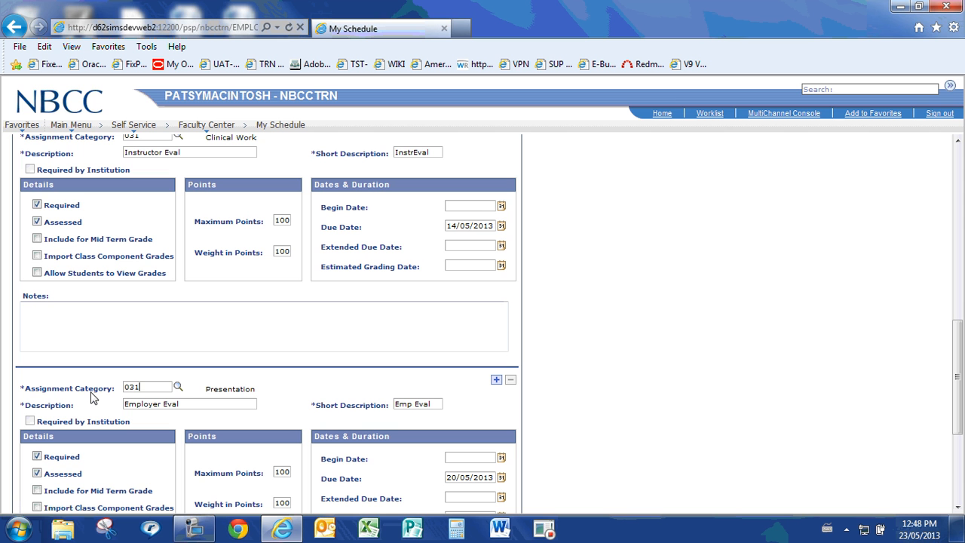
left_click(37, 473)
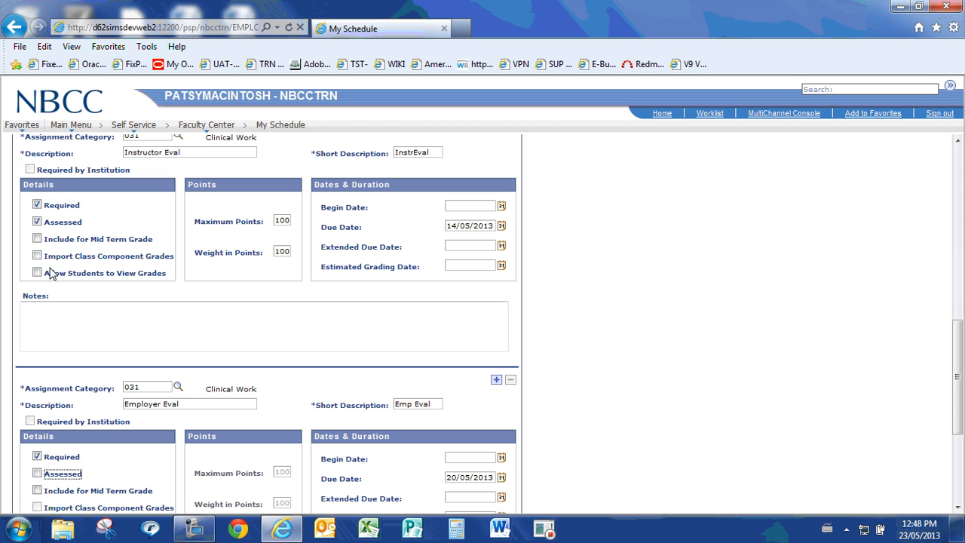
left_click(37, 221)
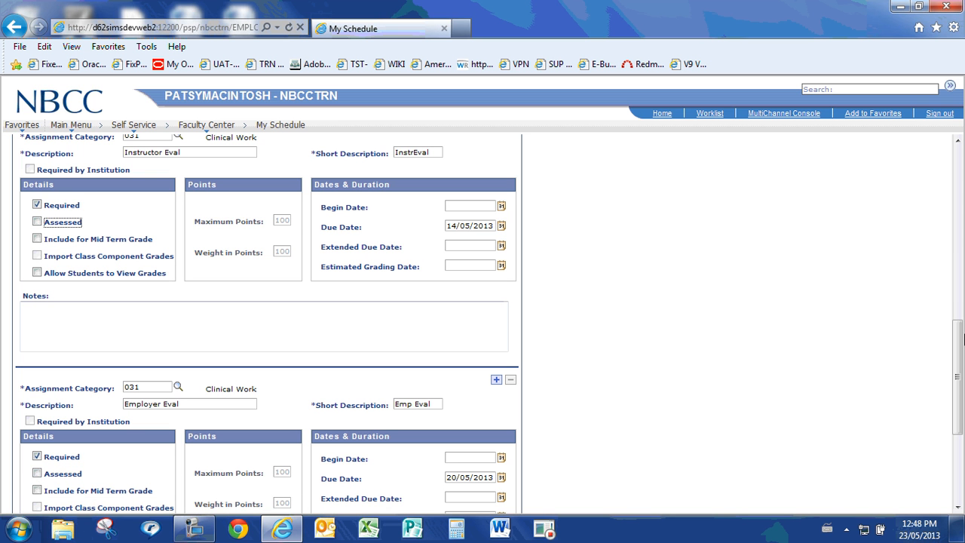
scroll(959, 364, "down", 3)
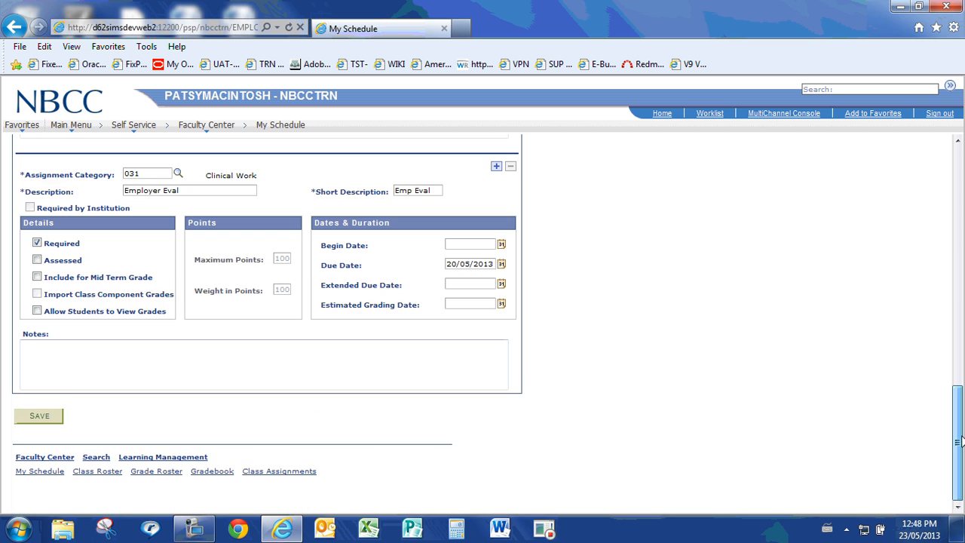
left_click(38, 417)
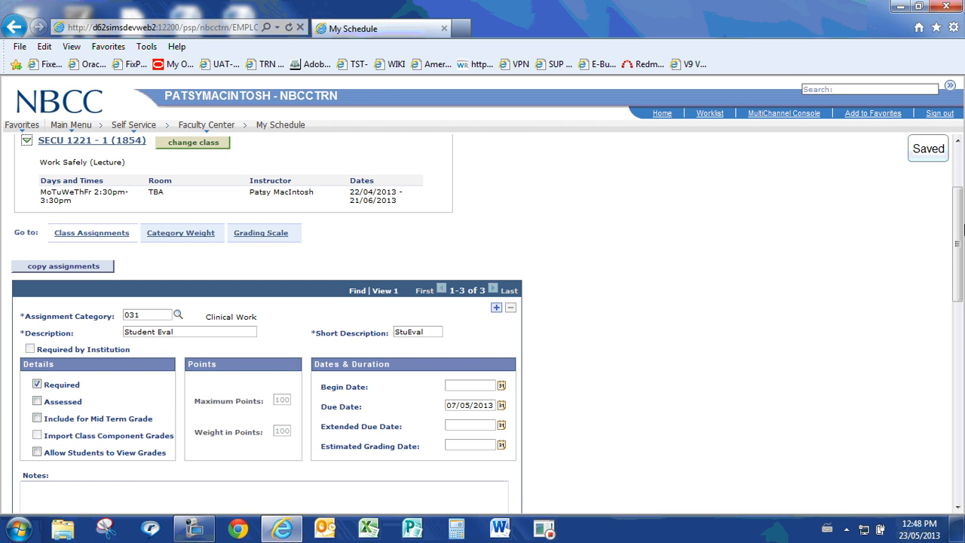
Open the class gradebook and check the grade entries of the three assignments for both students
scroll(957, 219, "down", 10)
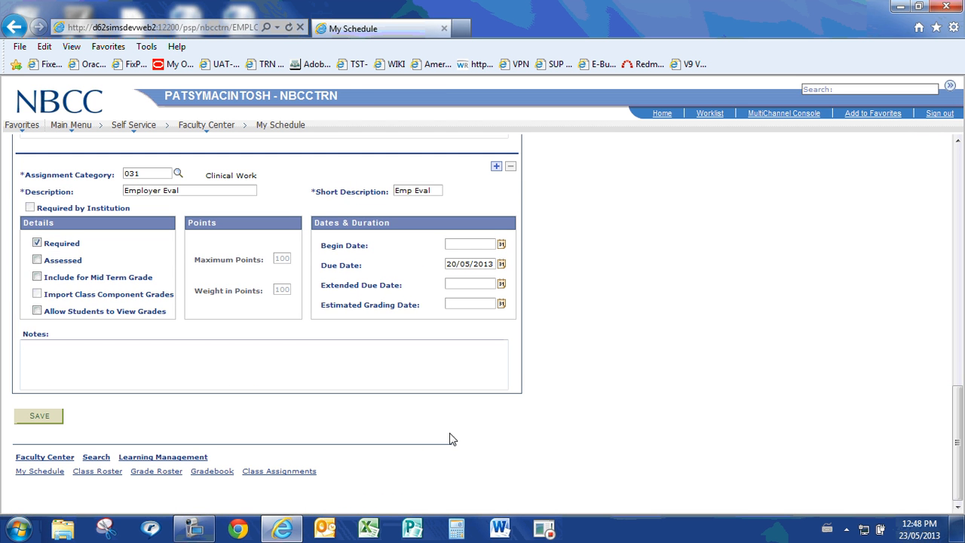
left_click(214, 471)
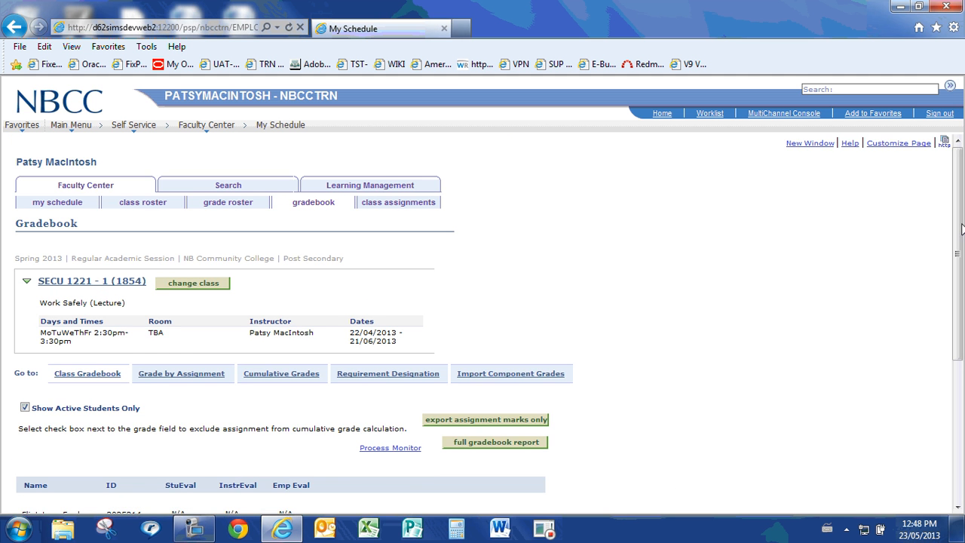
scroll(461, 268, "down", 2)
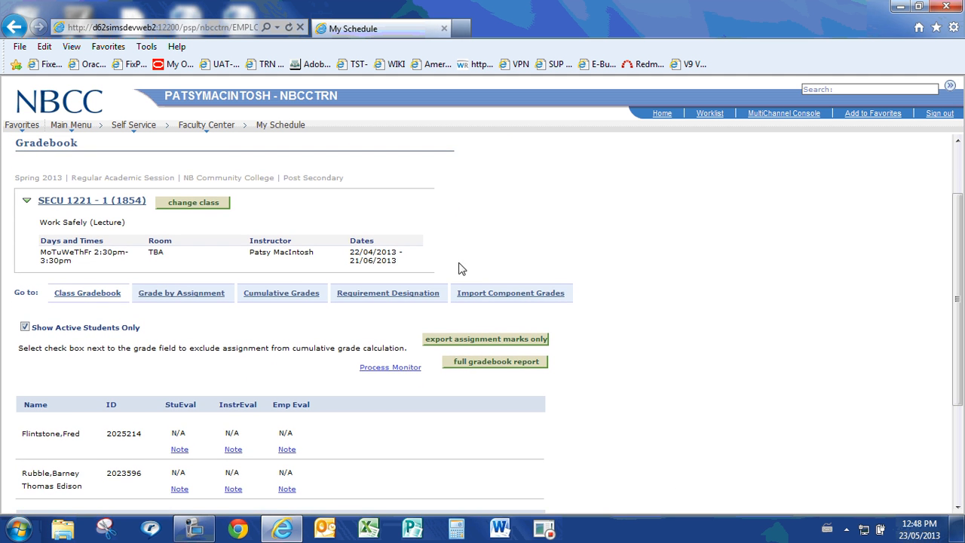
In the cumulative grades, enter SU as the overall grade override for both students
left_click(300, 292)
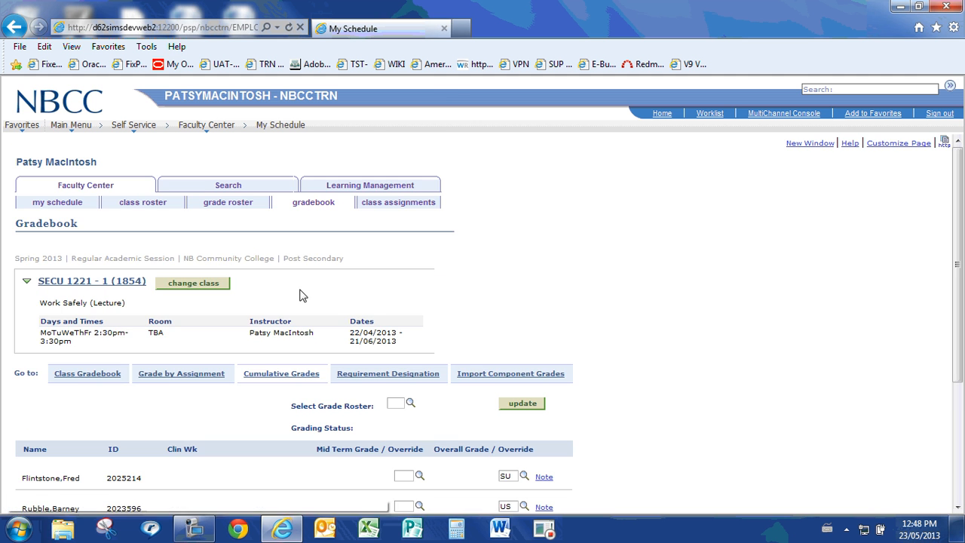
scroll(952, 196, "down", 2)
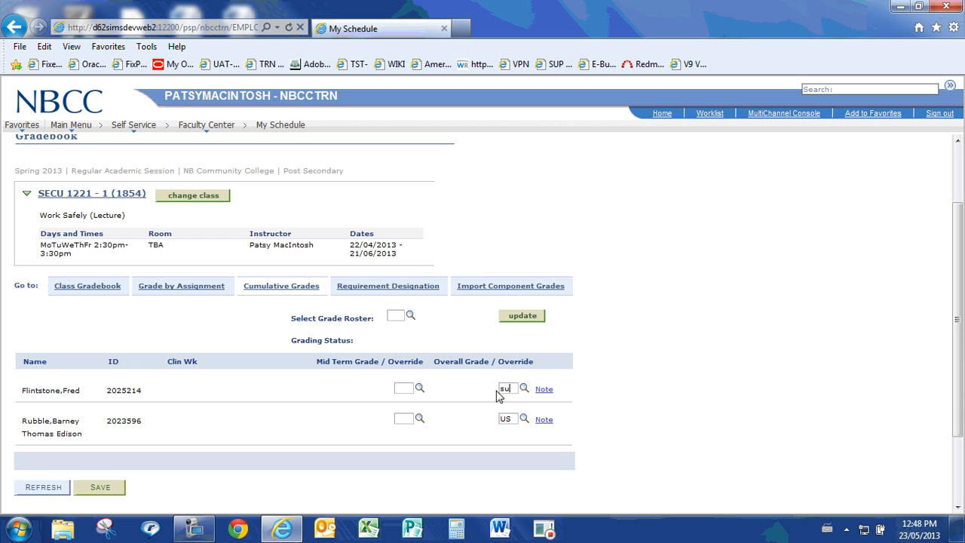
key("Tab")
key("Tab")
key("Tab")
key("Tab")
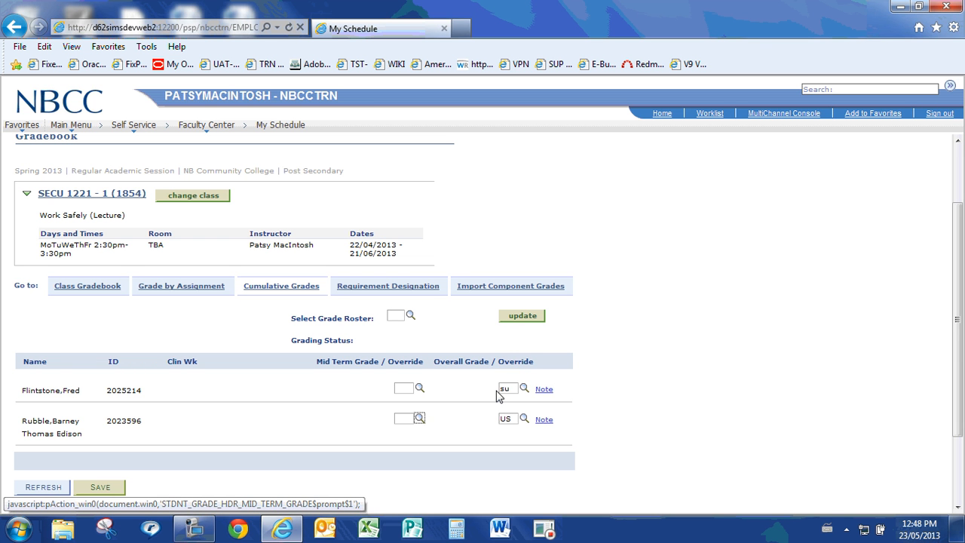
key("Tab")
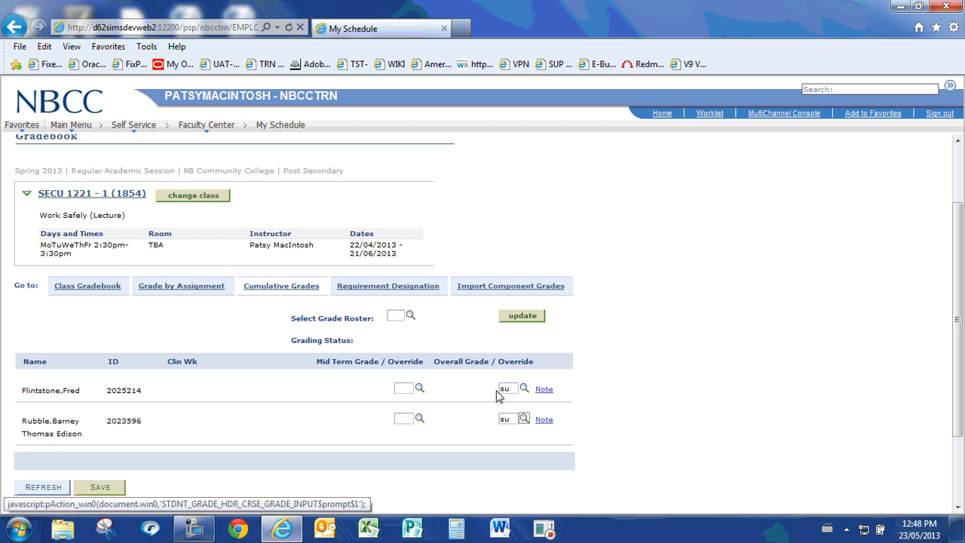
Select the Final Grade roster (1), save the cumulative grades, and update the roster with them
left_click(411, 315)
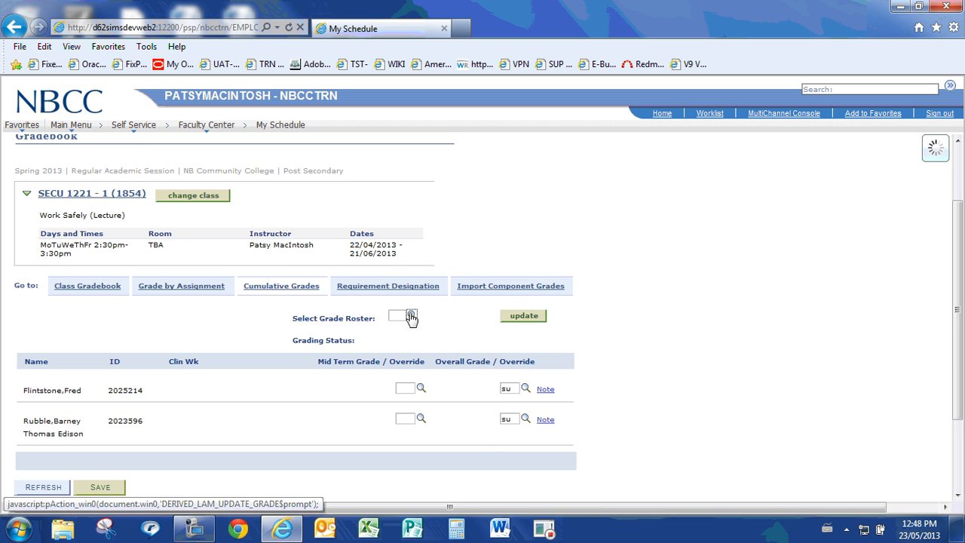
left_click(447, 431)
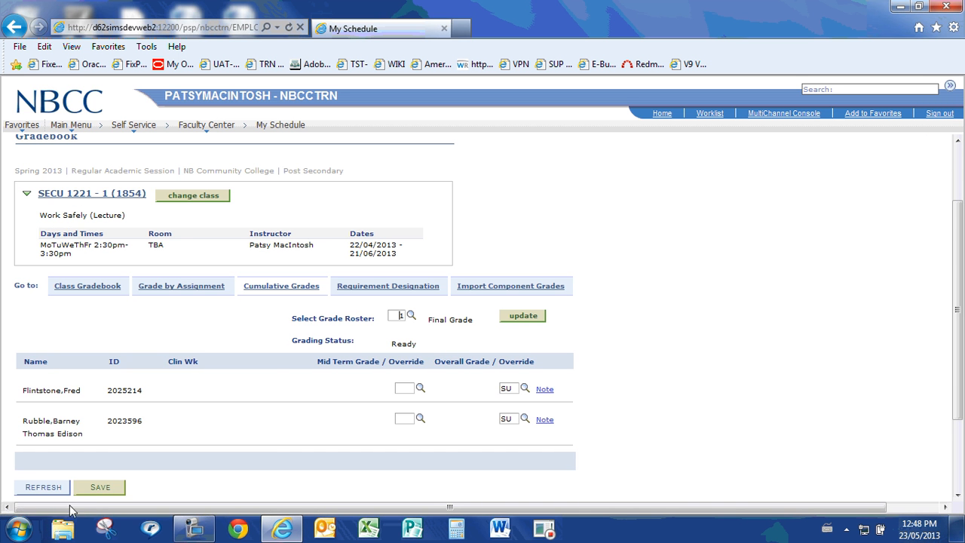
left_click(108, 490)
left_click(523, 316)
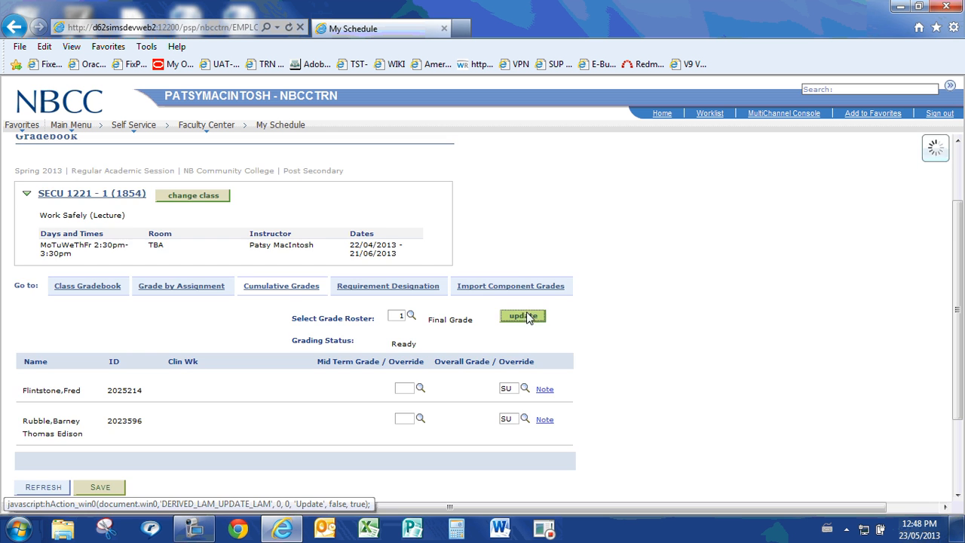
left_click(540, 269)
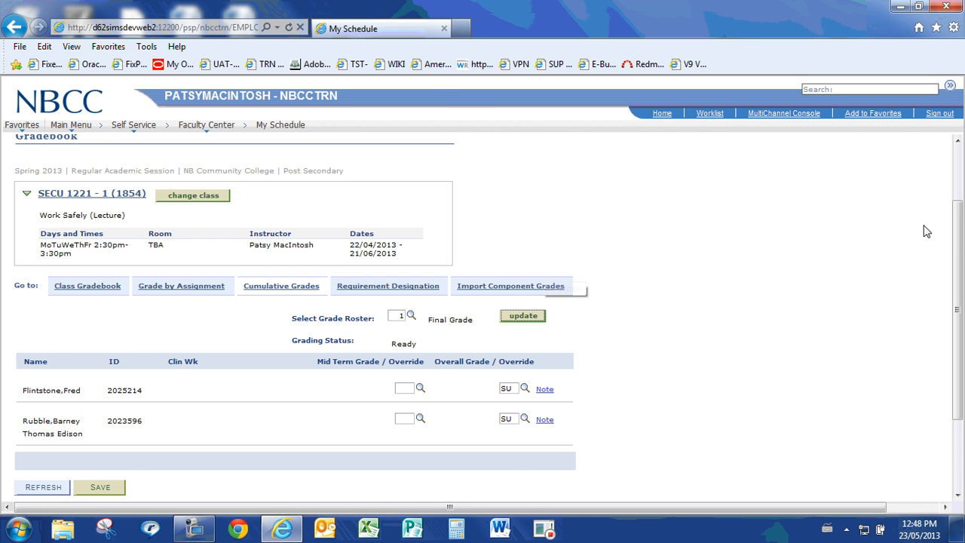
left_click_drag(956, 257, 960, 211)
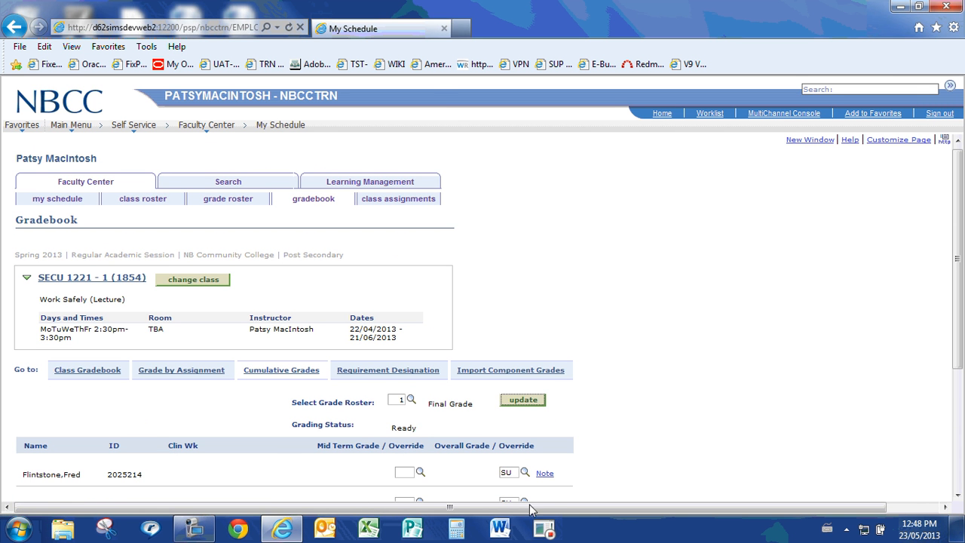
left_click(193, 530)
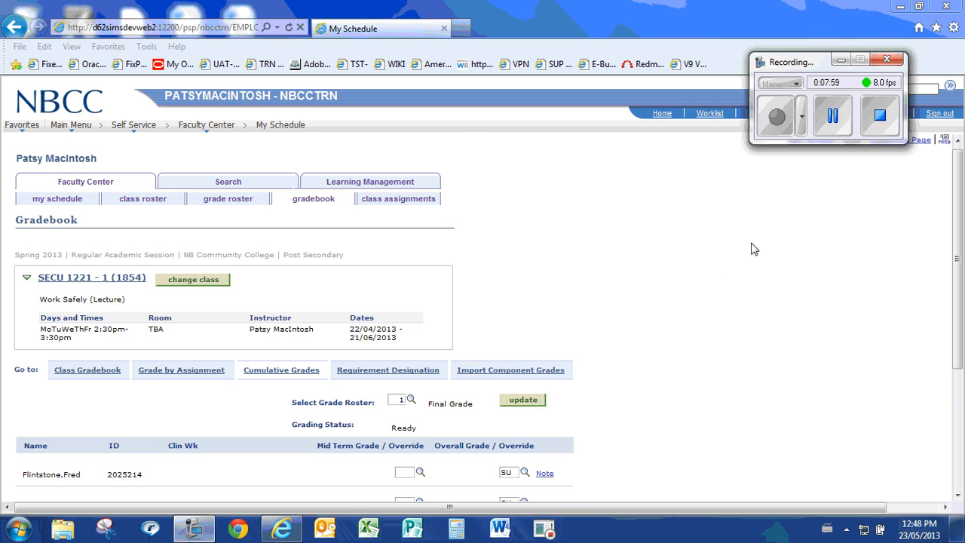